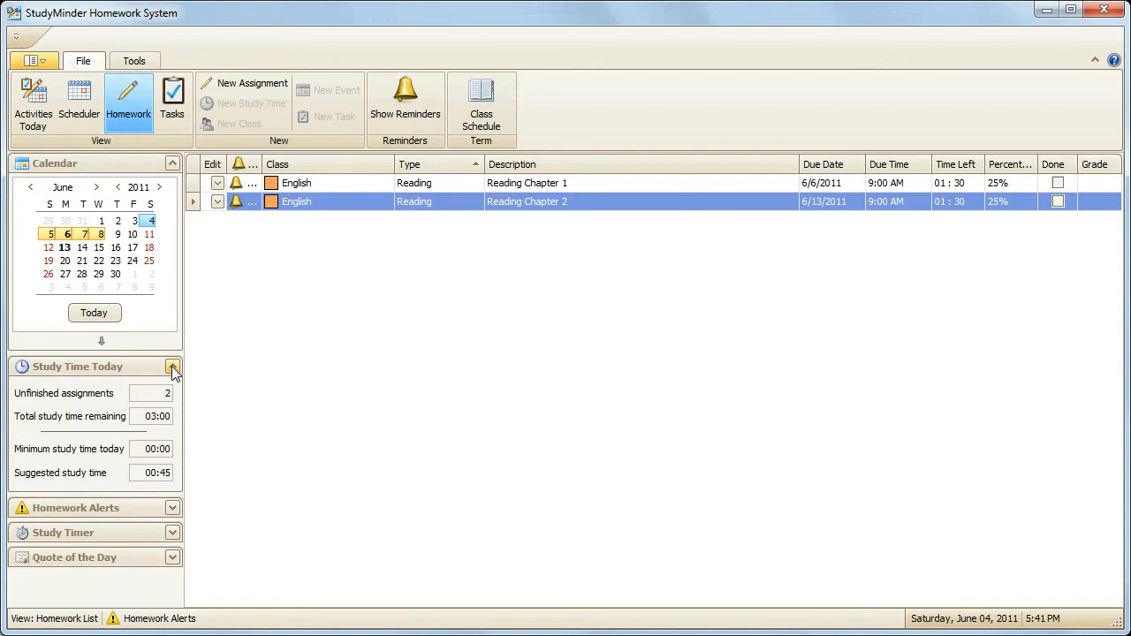
Step: Review the unfinished English assignments Reading Chapter 1 and Reading Chapter 2 in the homework list
click(172, 367)
click(173, 366)
click(328, 183)
click(433, 223)
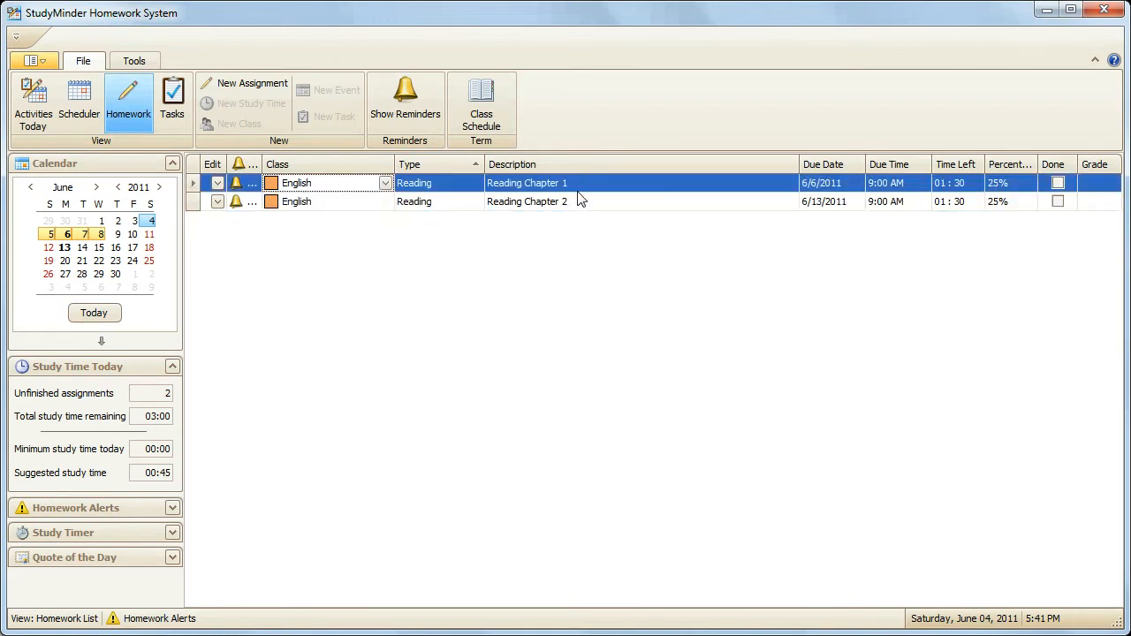
click(579, 202)
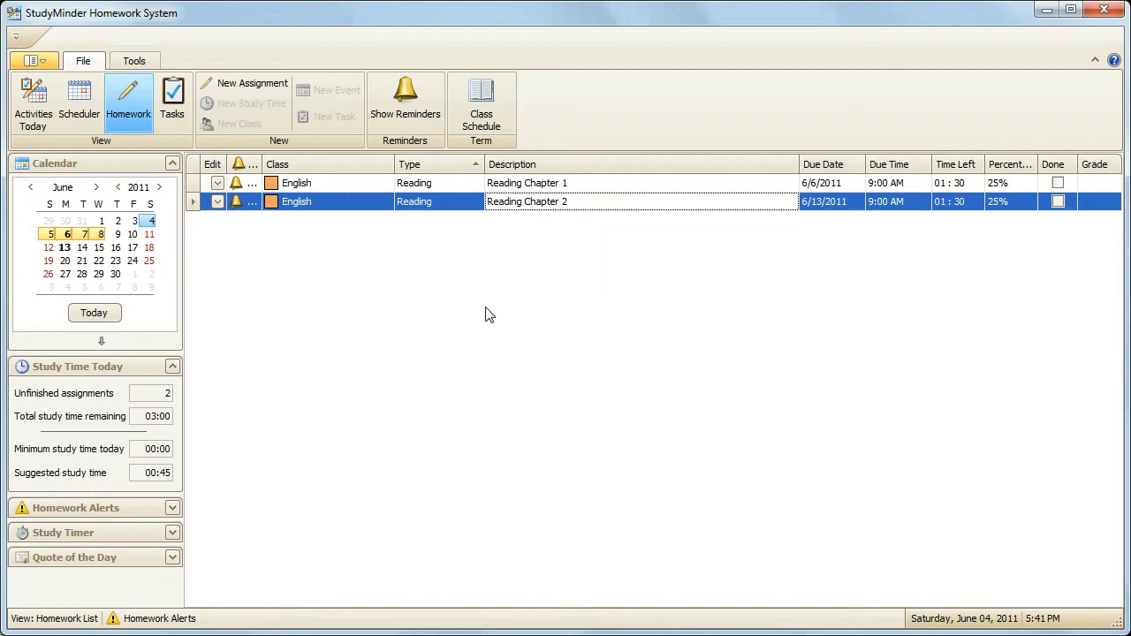
Step: Compare the total study time remaining with the assignments' time left, and check the minimum study time for today
click(149, 416)
drag(148, 416, 168, 417)
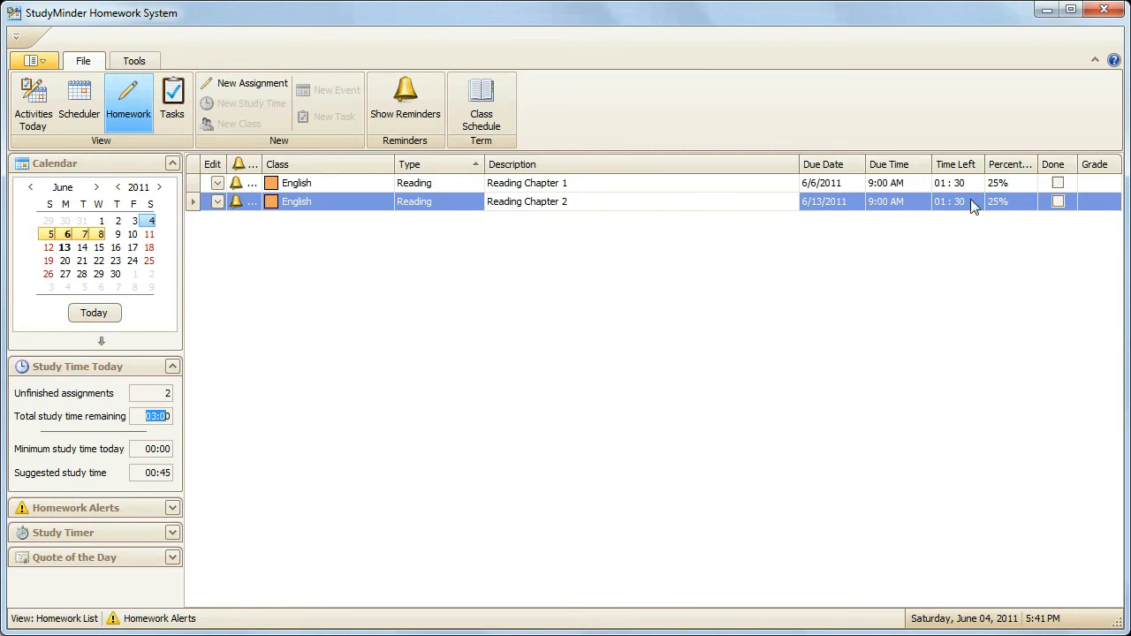
click(962, 228)
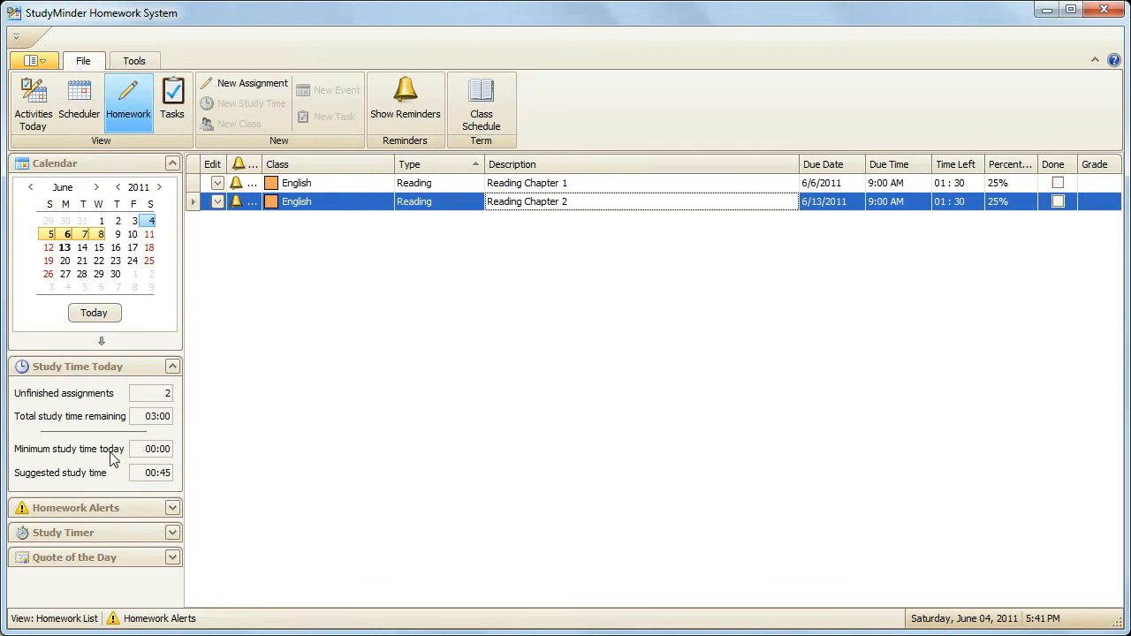
drag(146, 449, 170, 449)
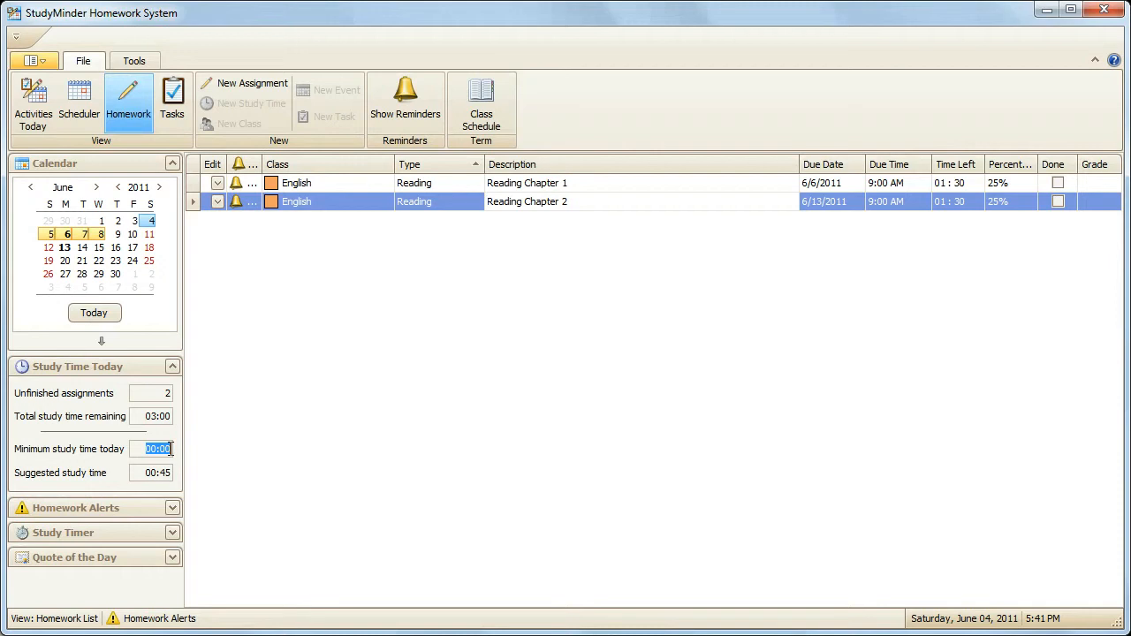
click(224, 454)
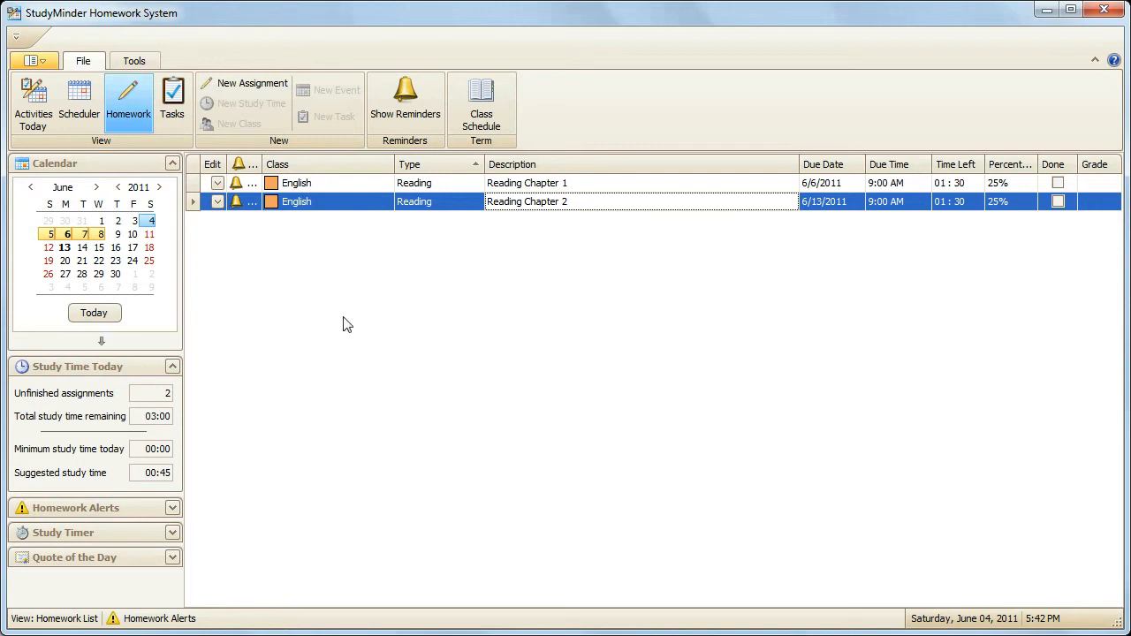
Step: Switch to the Scheduler view and display Saturday, June 4 through Wednesday, June 8, 2011
click(80, 104)
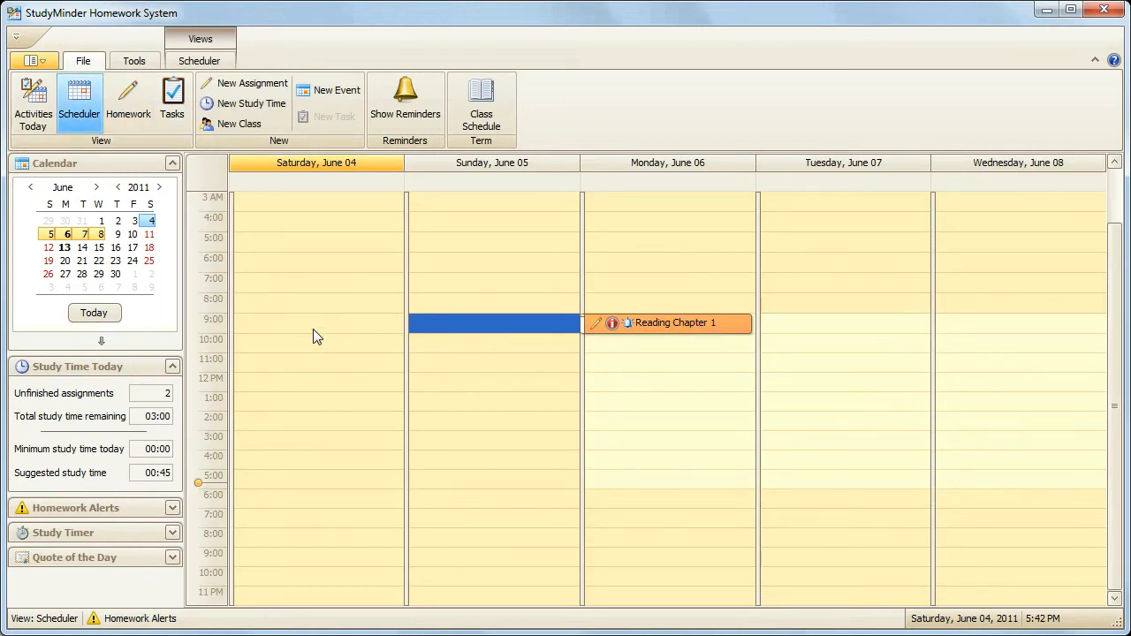
click(85, 235)
click(101, 235)
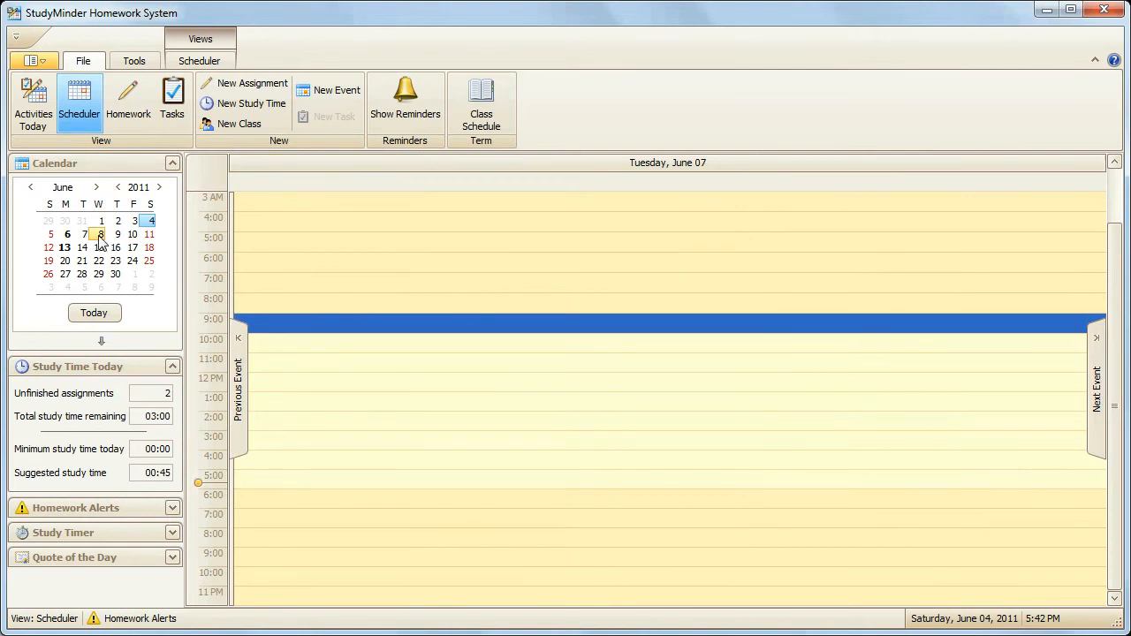
click(117, 234)
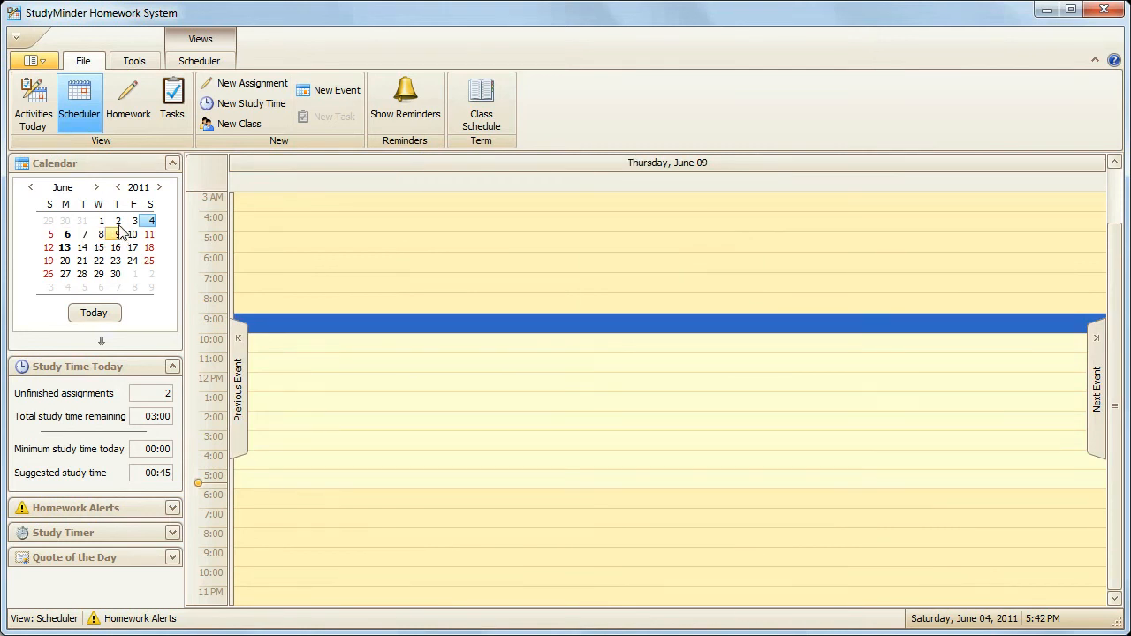
click(118, 222)
click(119, 223)
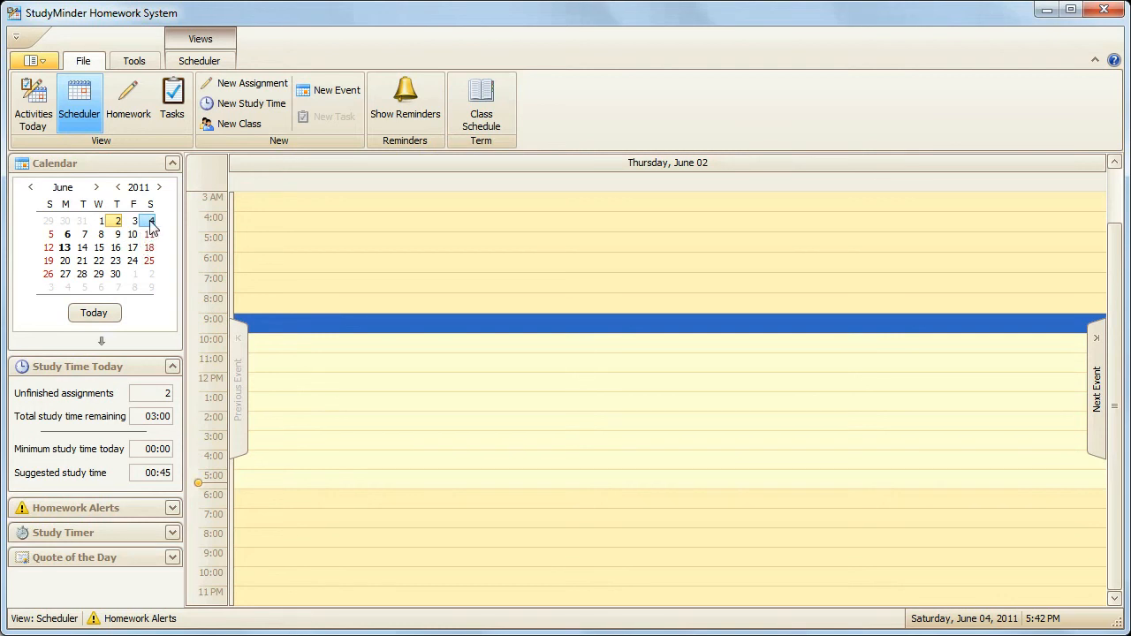
drag(152, 226, 101, 237)
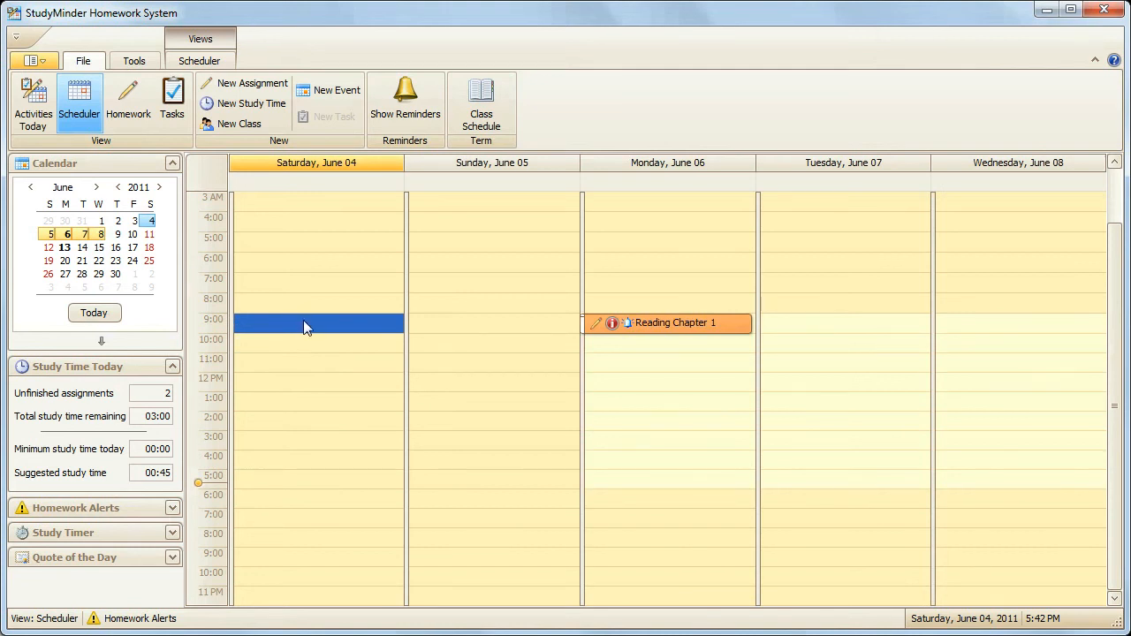
Step: Inspect the days leading up to the Reading Chapter 1 deadline and view that assignment's details without changing them
click(454, 323)
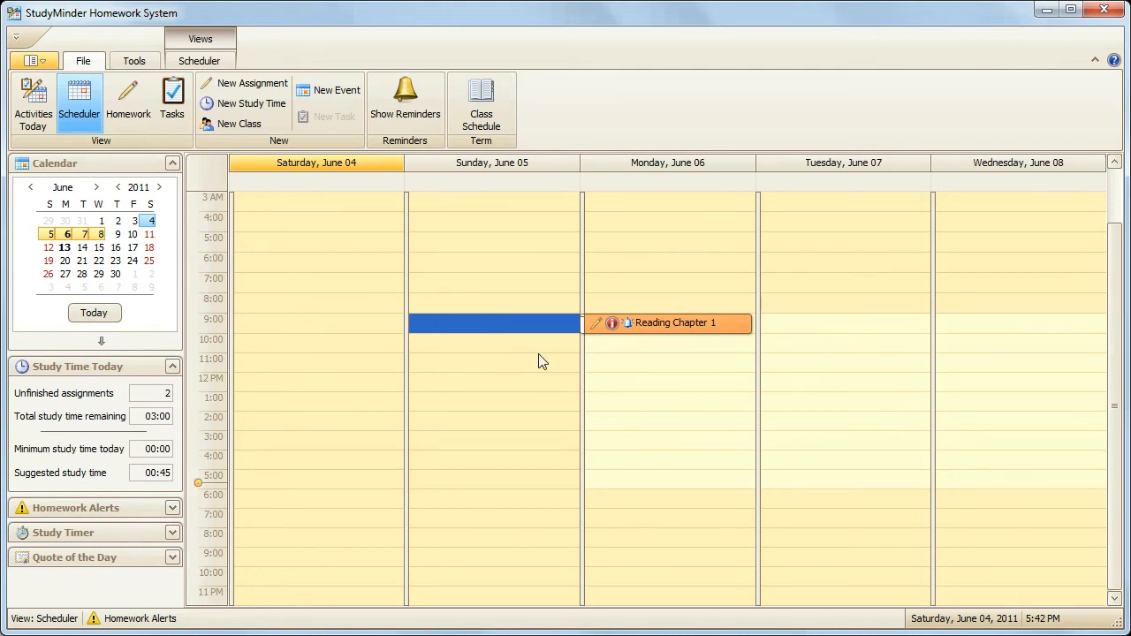
click(662, 345)
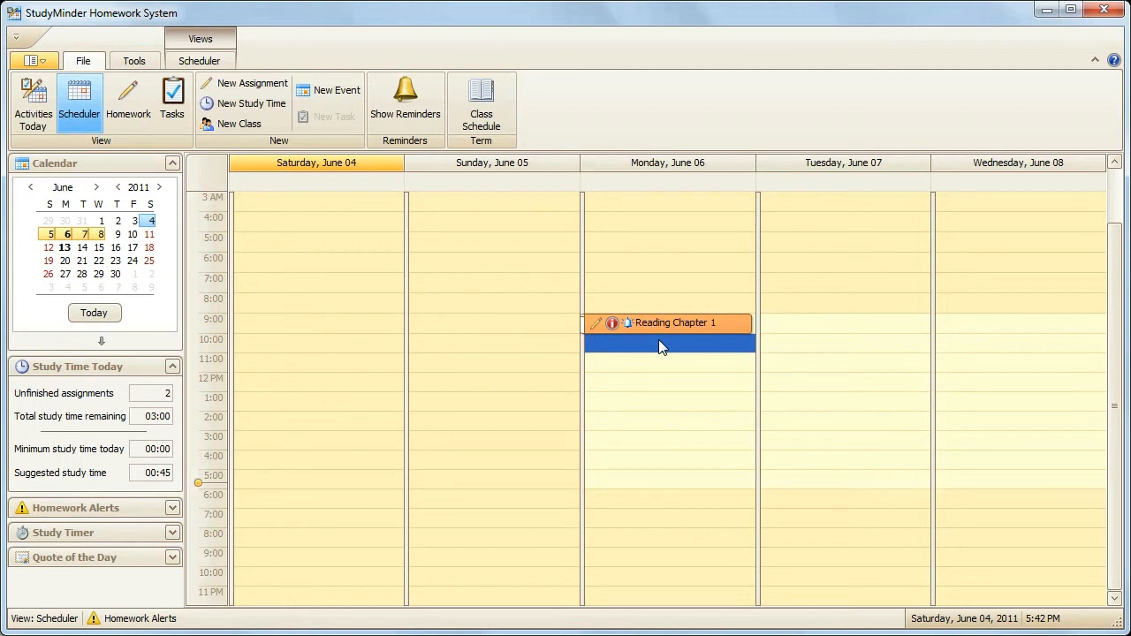
double_click(661, 323)
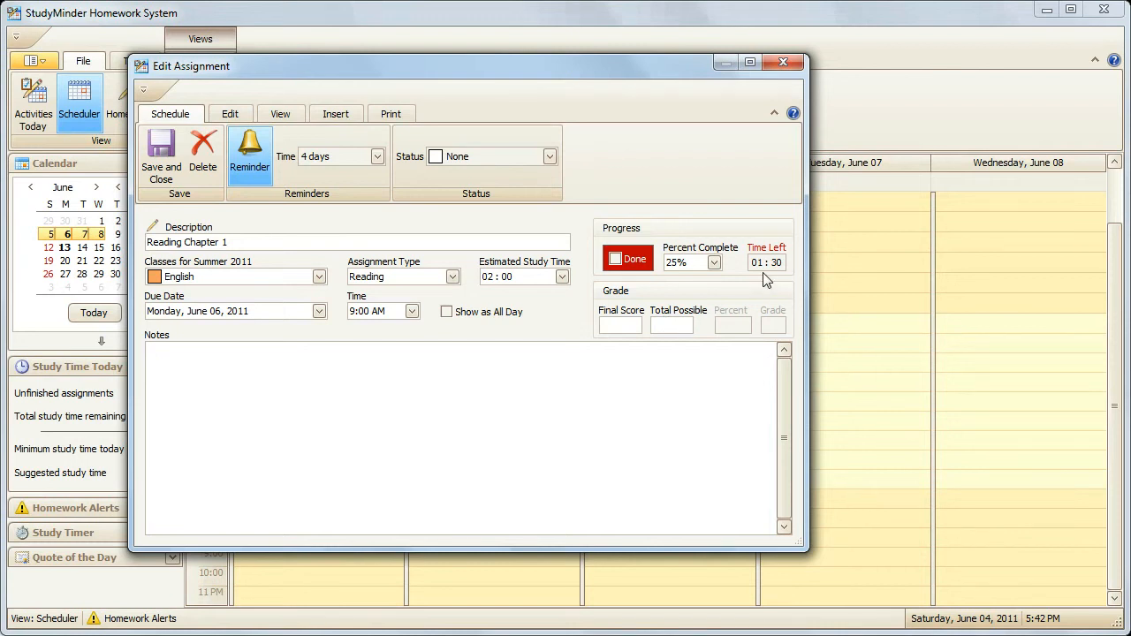
click(783, 63)
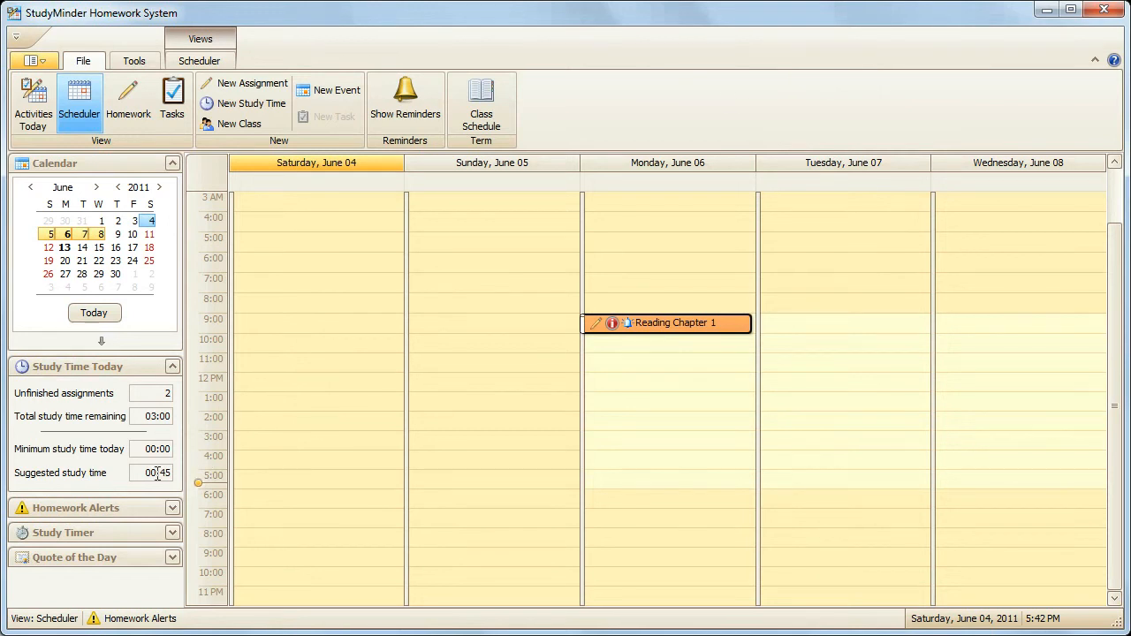
Step: Check today's suggested study time against the days available before Reading Chapter 1 is due
drag(145, 475, 176, 474)
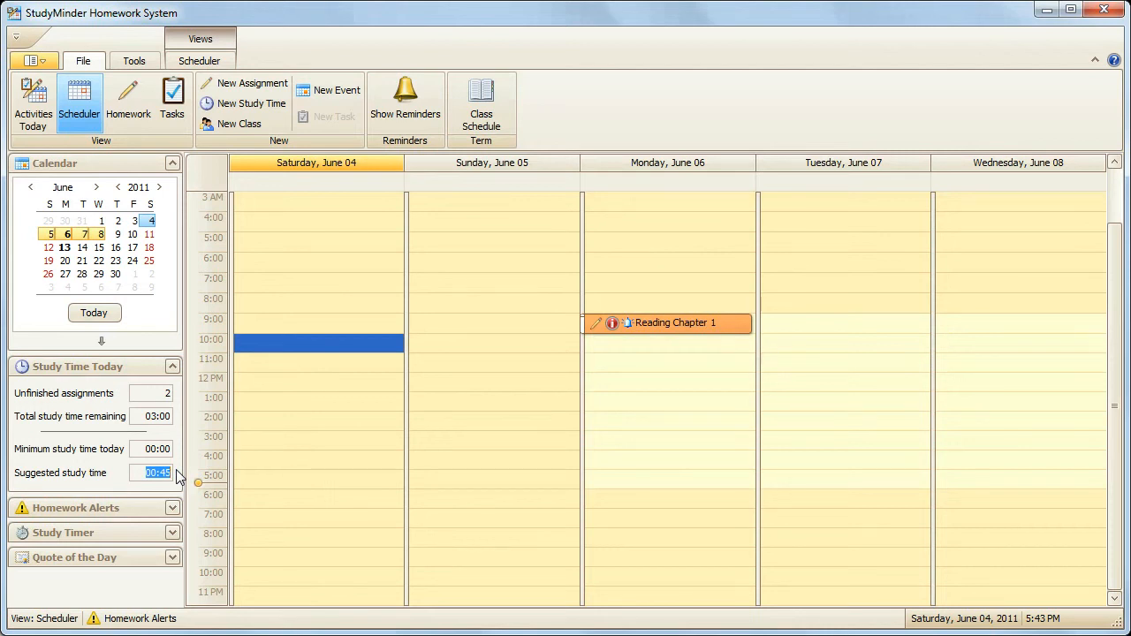
click(314, 338)
click(445, 343)
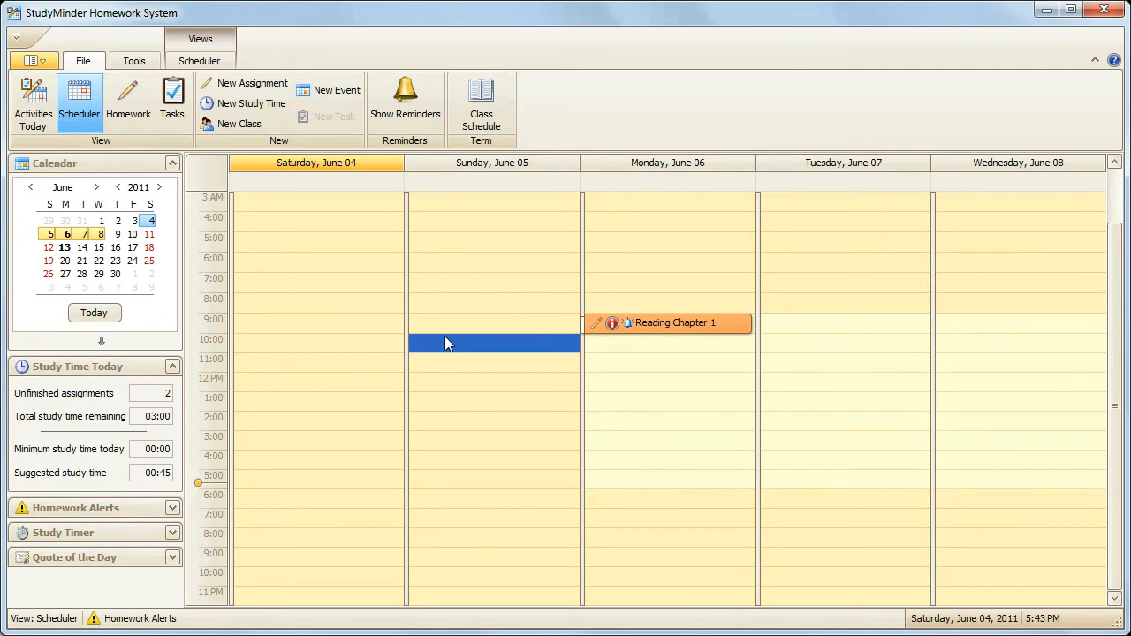
click(683, 324)
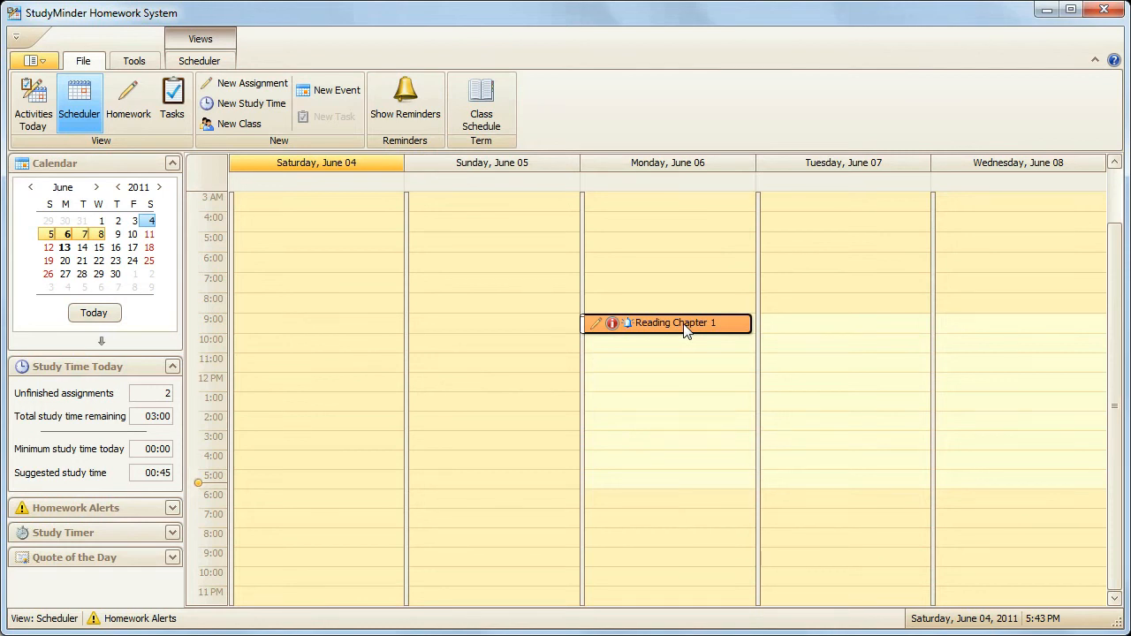
Step: Create and save a Math assignment "odd problems on page 10" due Sunday, June 5 at 9:00 AM with 1 hour estimated study time
click(468, 327)
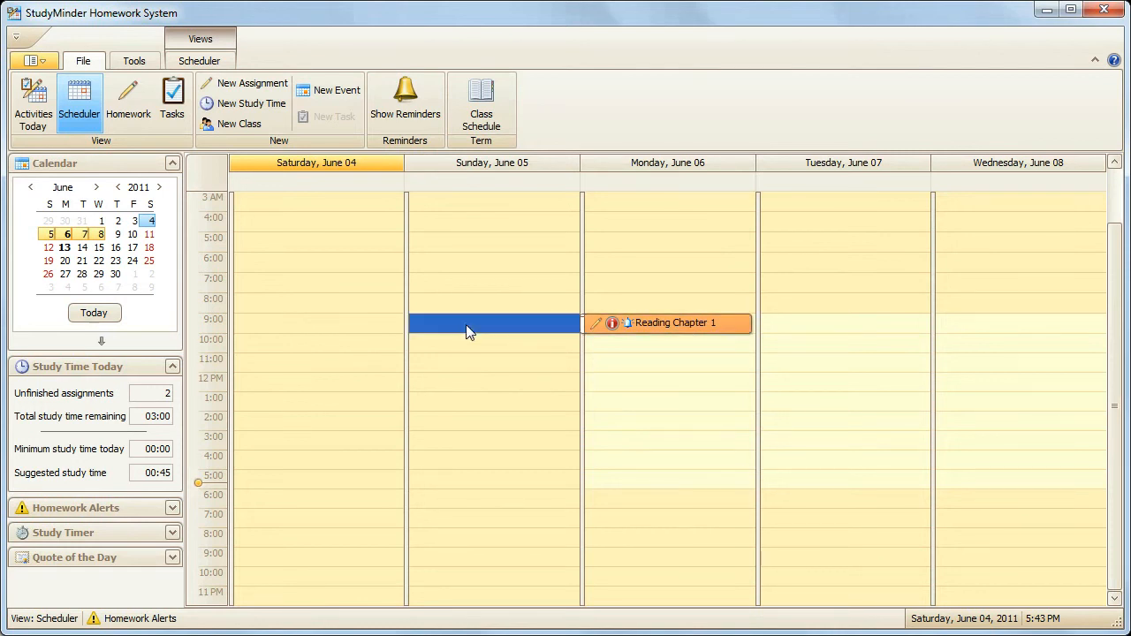
right_click(466, 328)
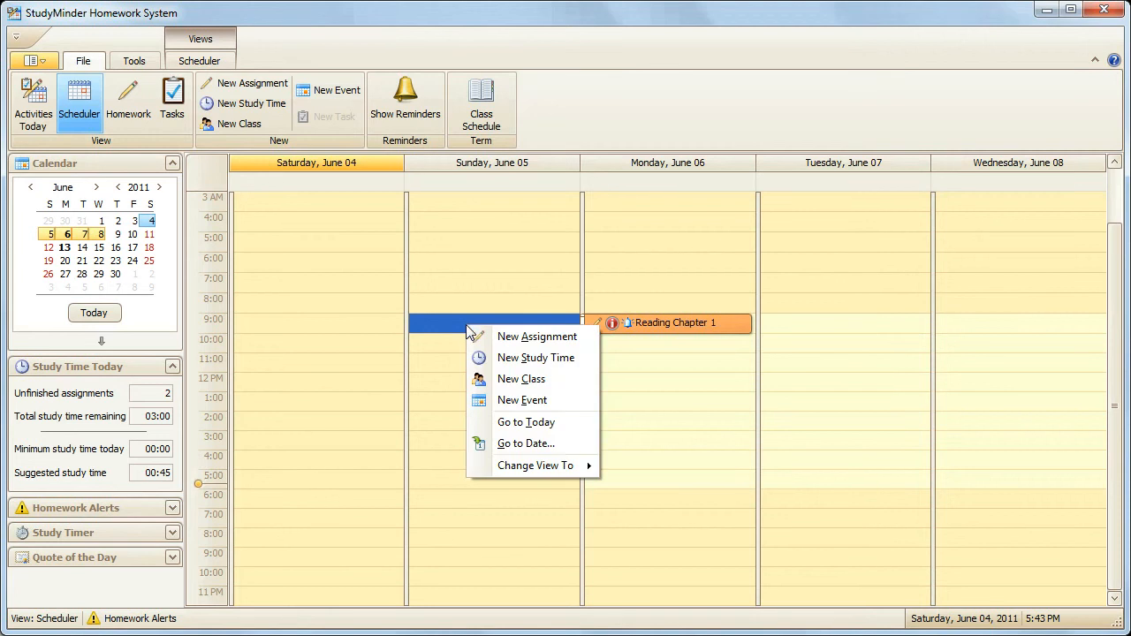
click(497, 341)
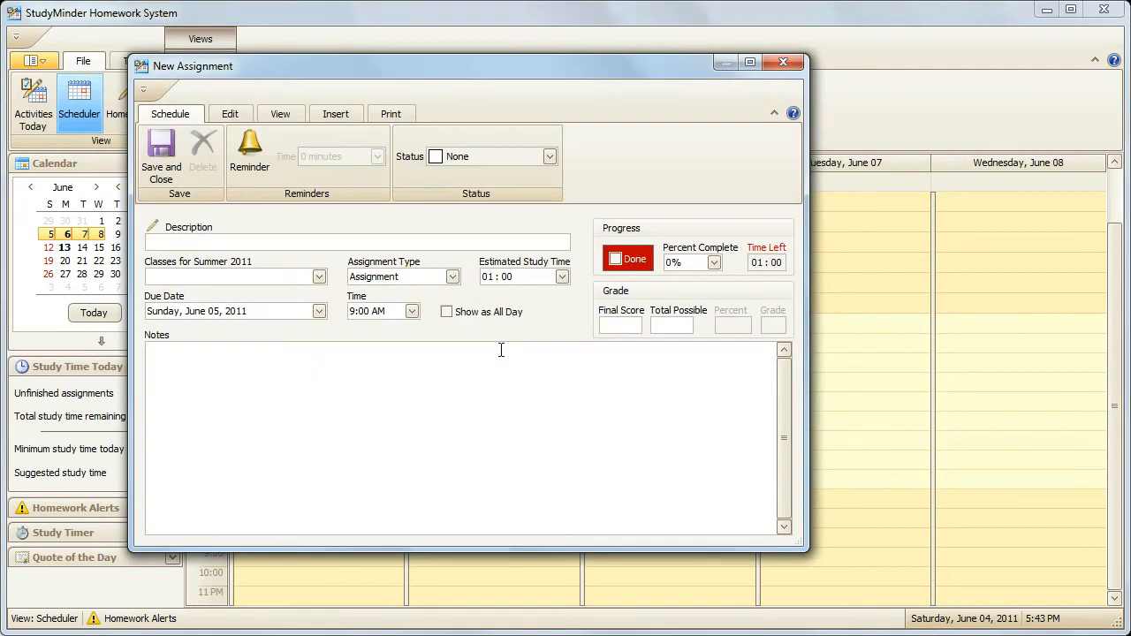
click(319, 276)
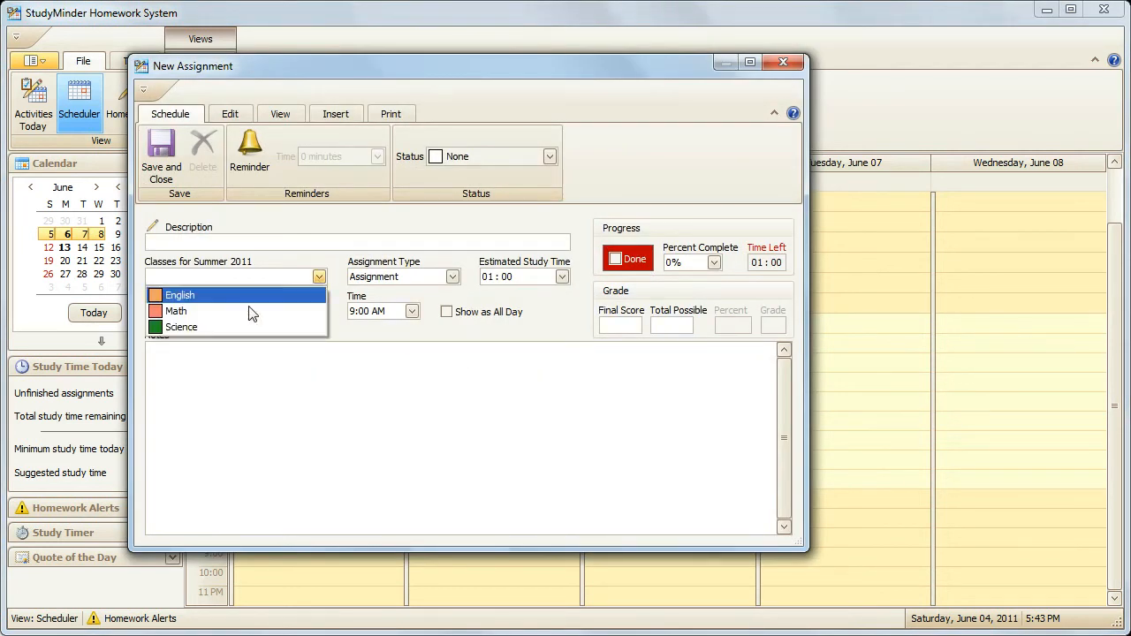
click(225, 311)
click(248, 242)
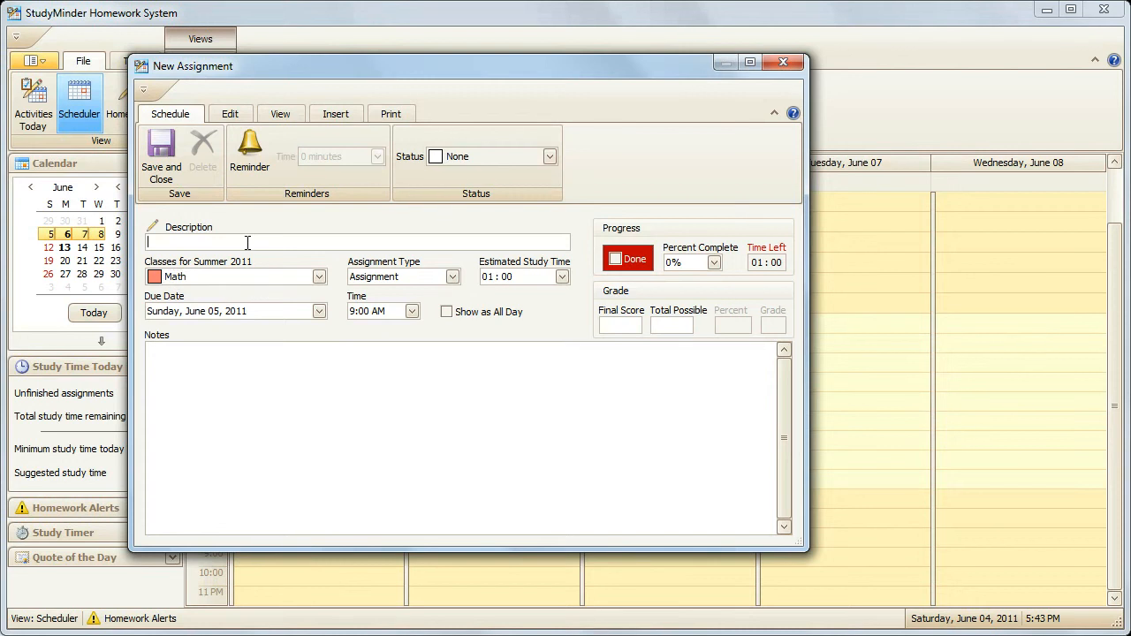
text(odd problems on page 10)
click(562, 276)
click(562, 278)
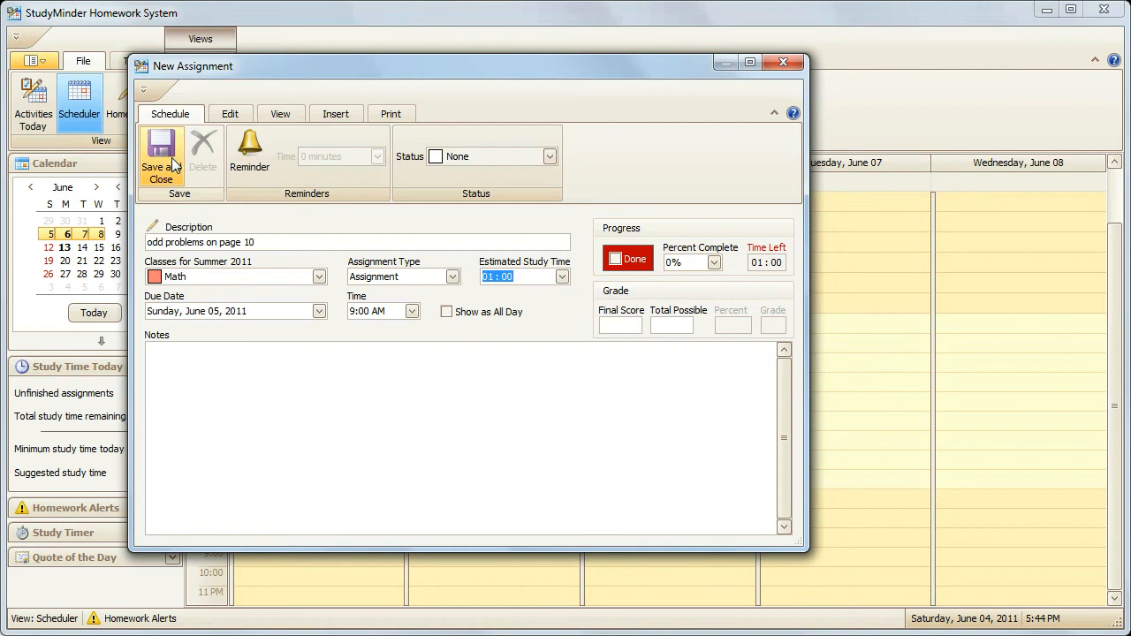
click(172, 158)
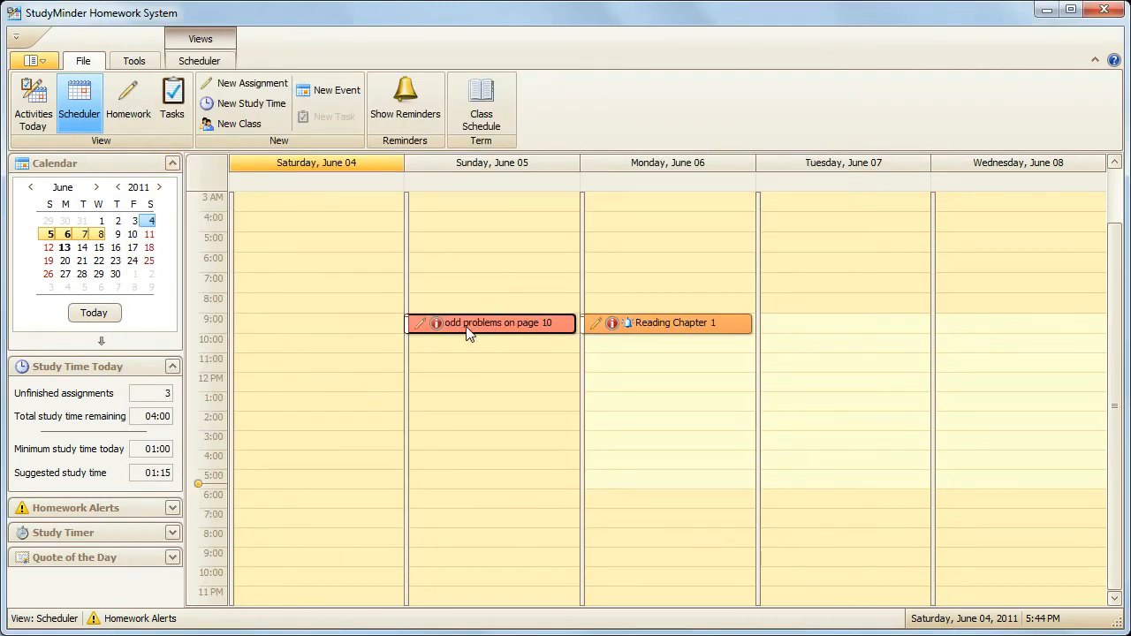
Step: Review the Math and English deadlines in the scheduler together with today's minimum study time
click(356, 329)
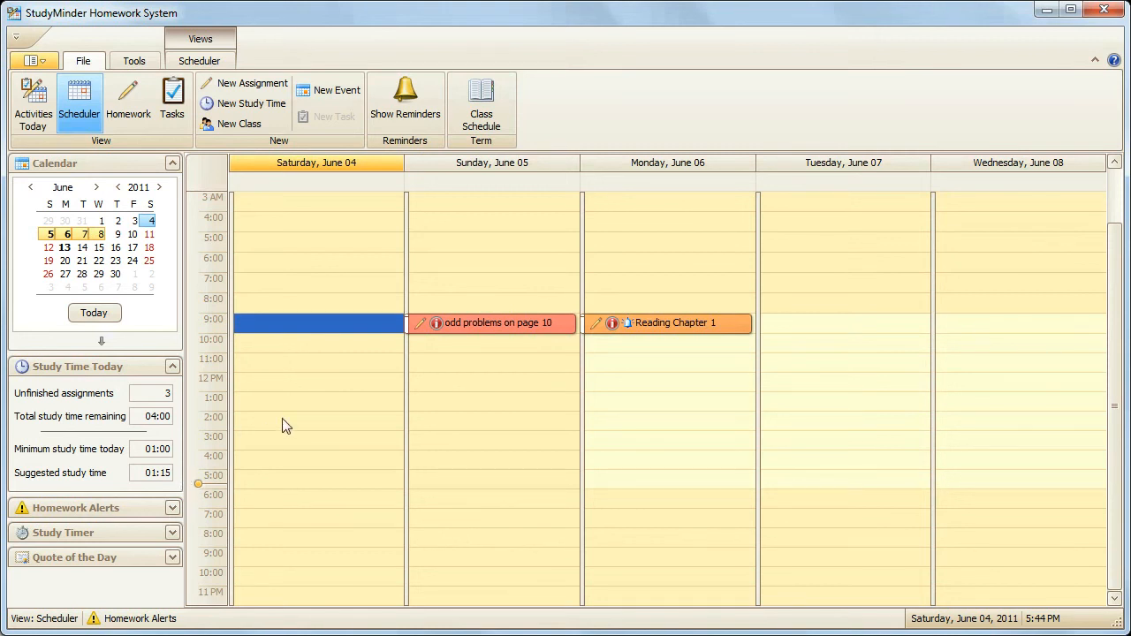
click(464, 323)
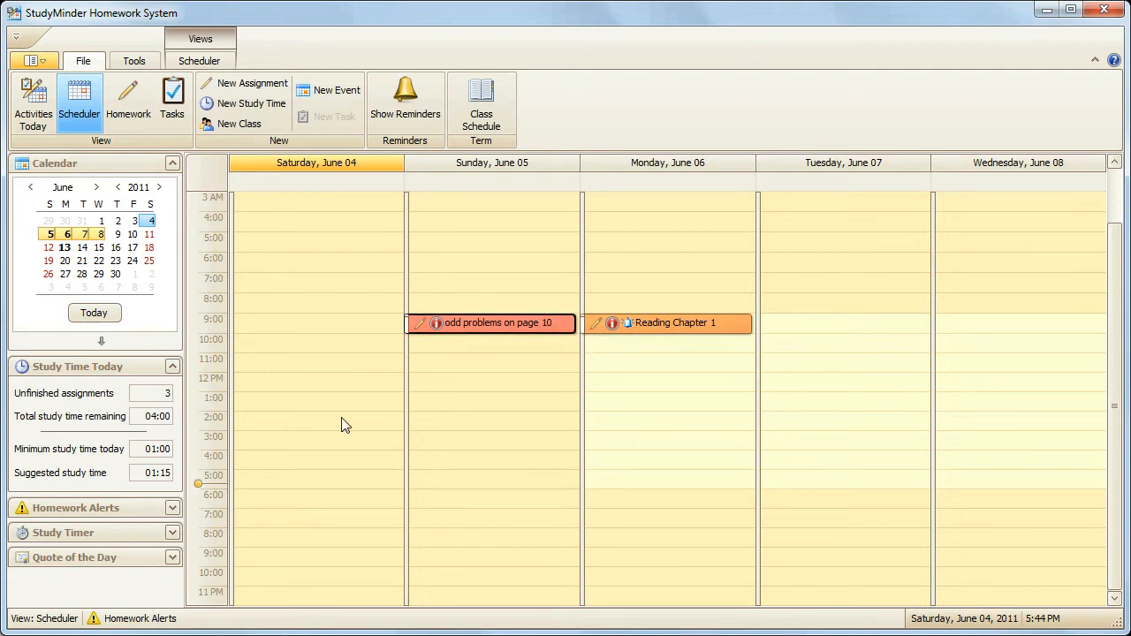
click(699, 325)
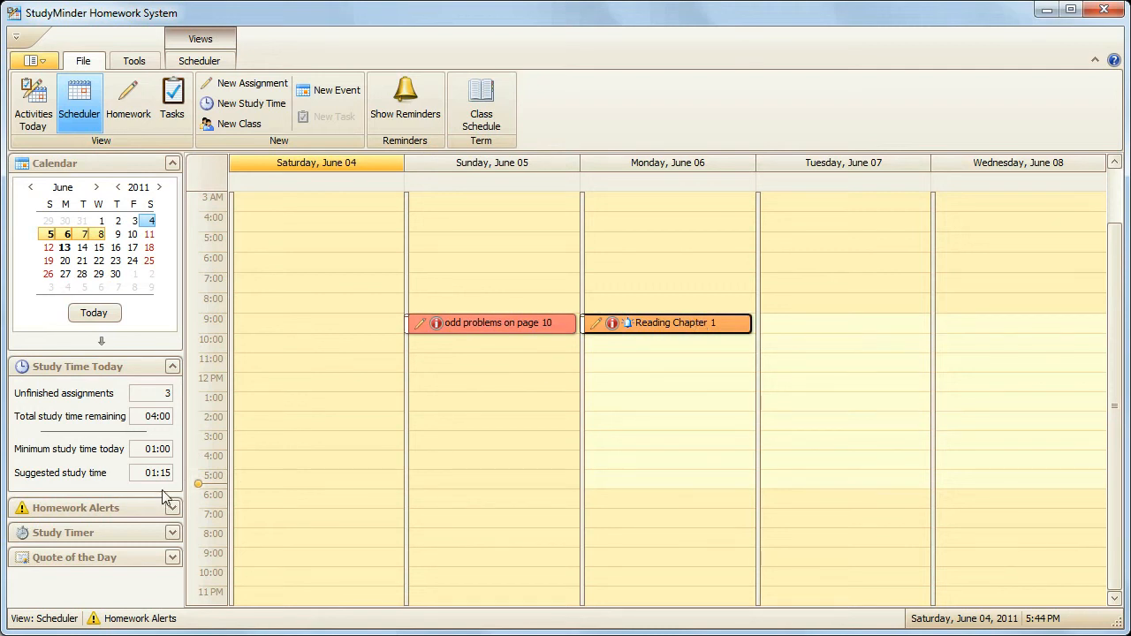
drag(146, 449, 170, 448)
Step: Collapse Study Time Today, expand Homework Alerts, and read and dismiss the Homework Due Tomorrow alert
click(175, 369)
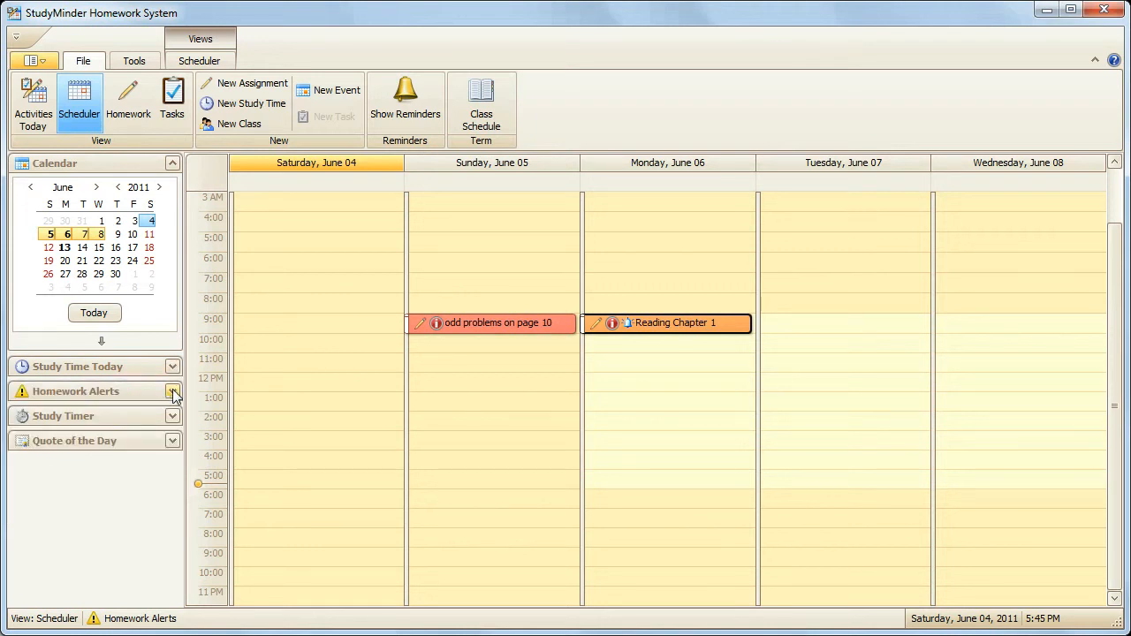
click(173, 391)
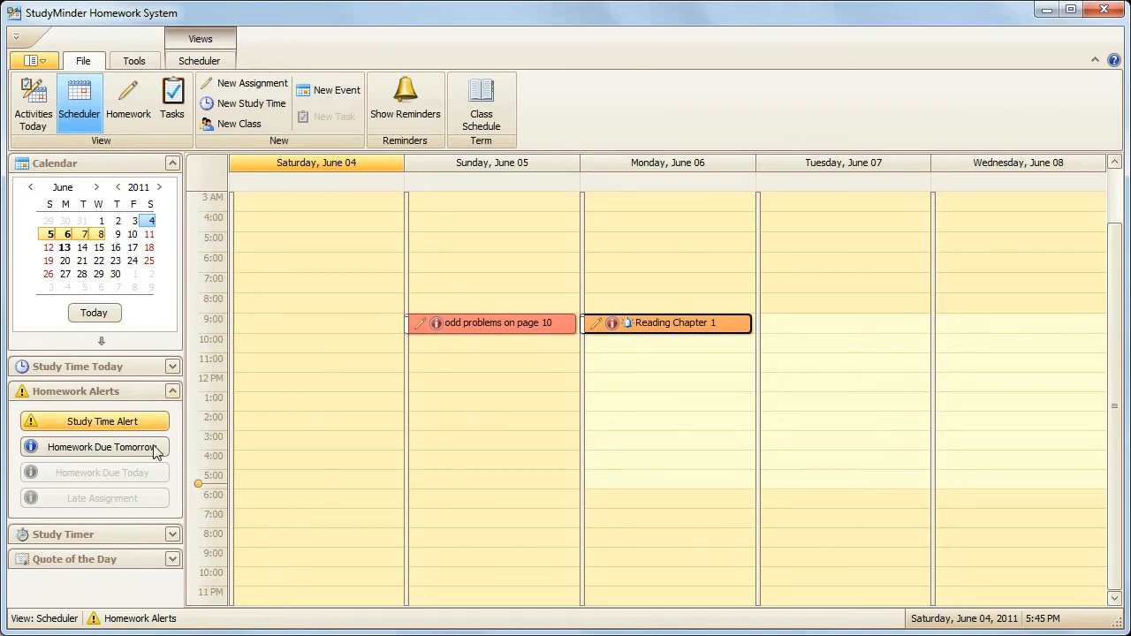
click(105, 451)
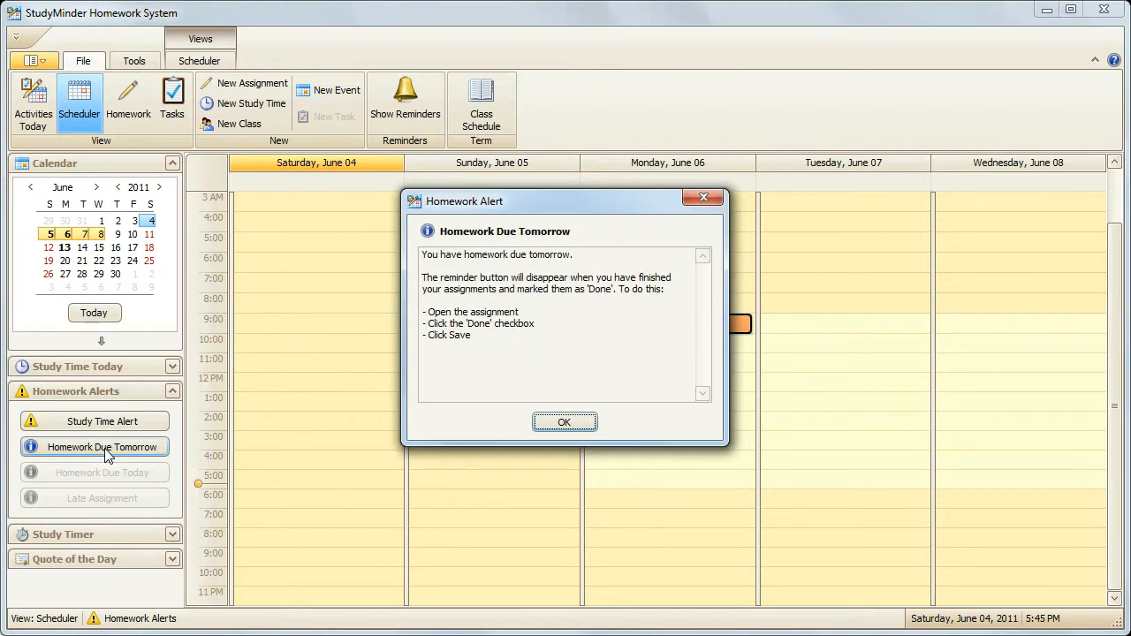
click(565, 423)
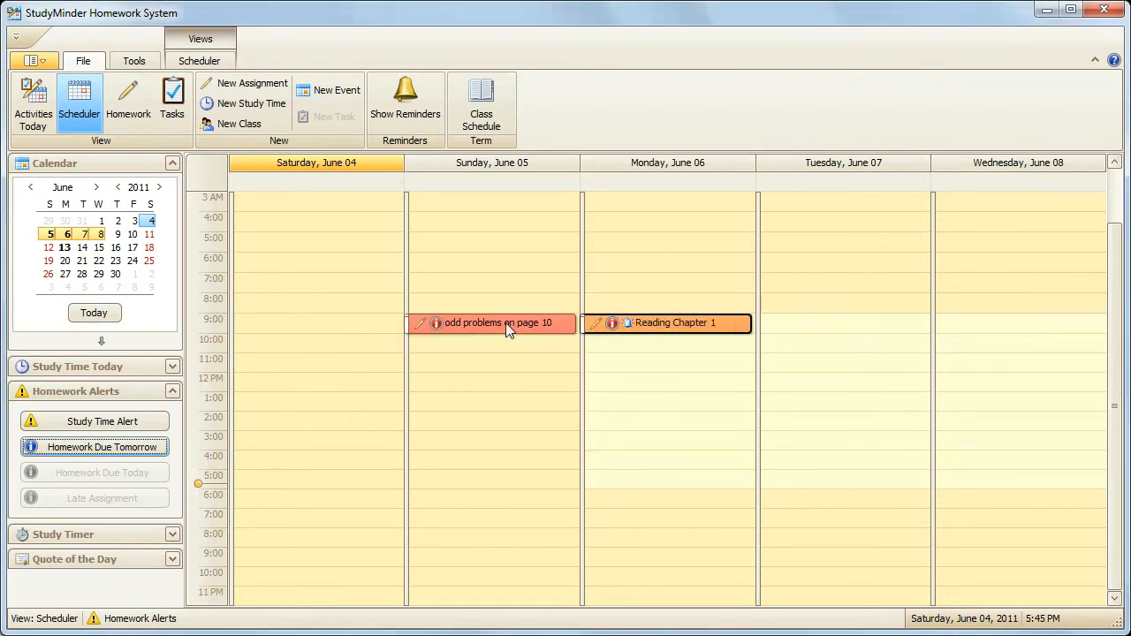
Step: Mark the Math assignment "odd problems on page 10" as done and save it
click(510, 329)
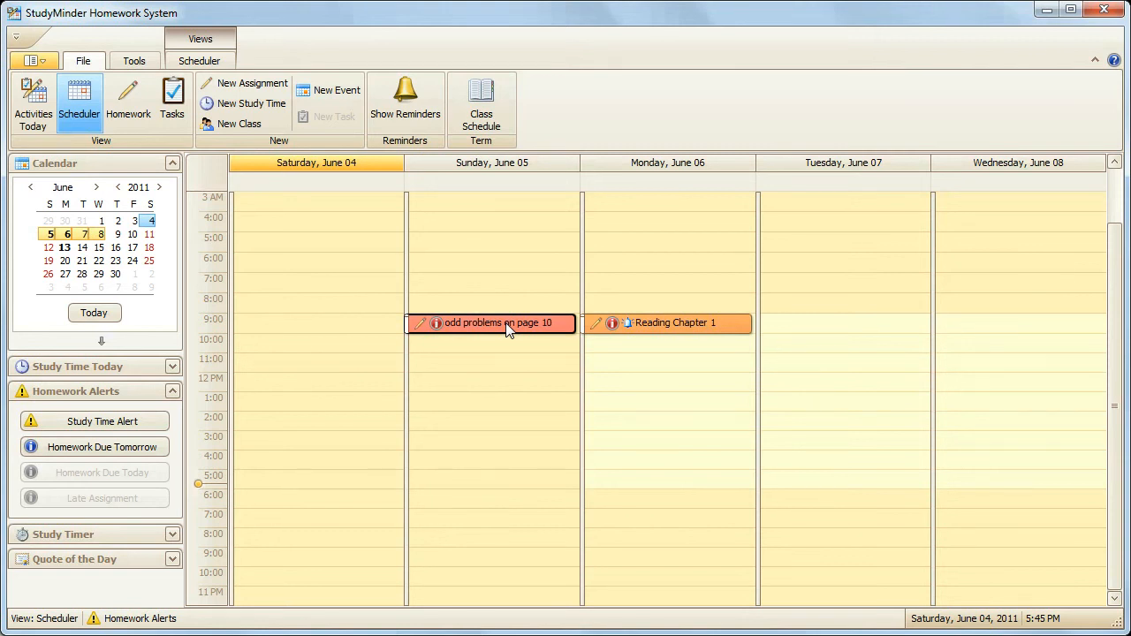
double_click(510, 325)
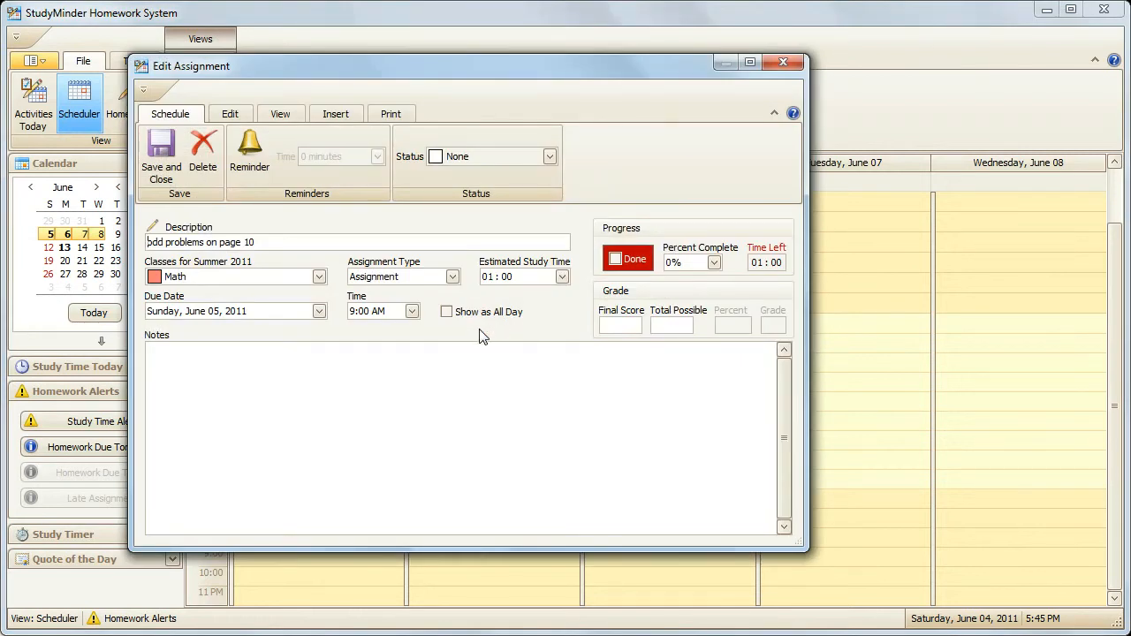
click(617, 260)
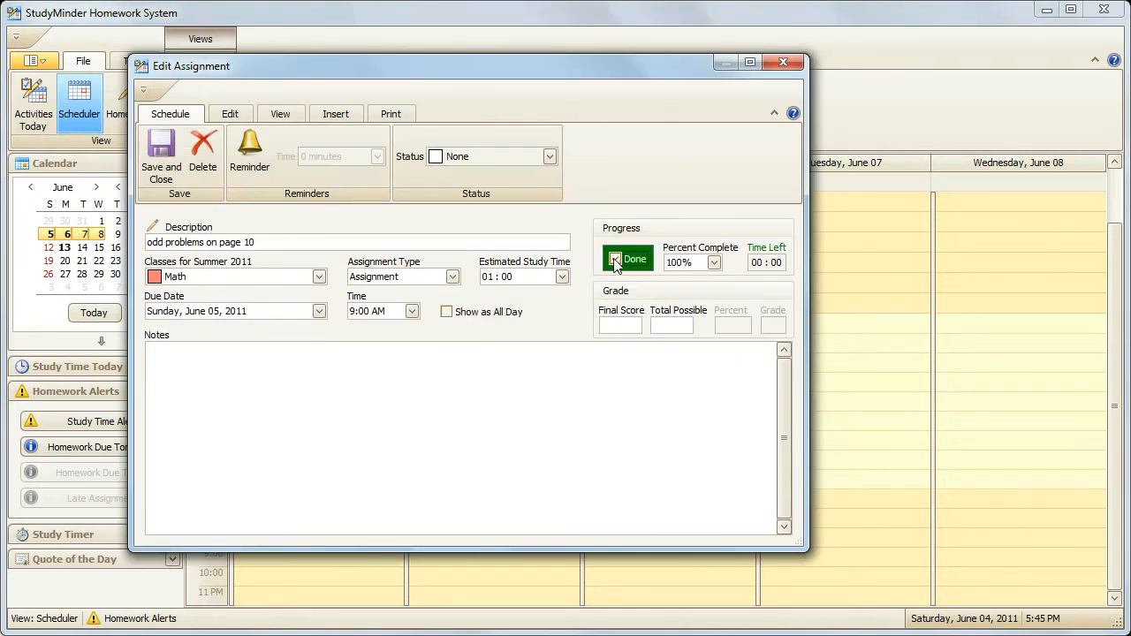
click(162, 166)
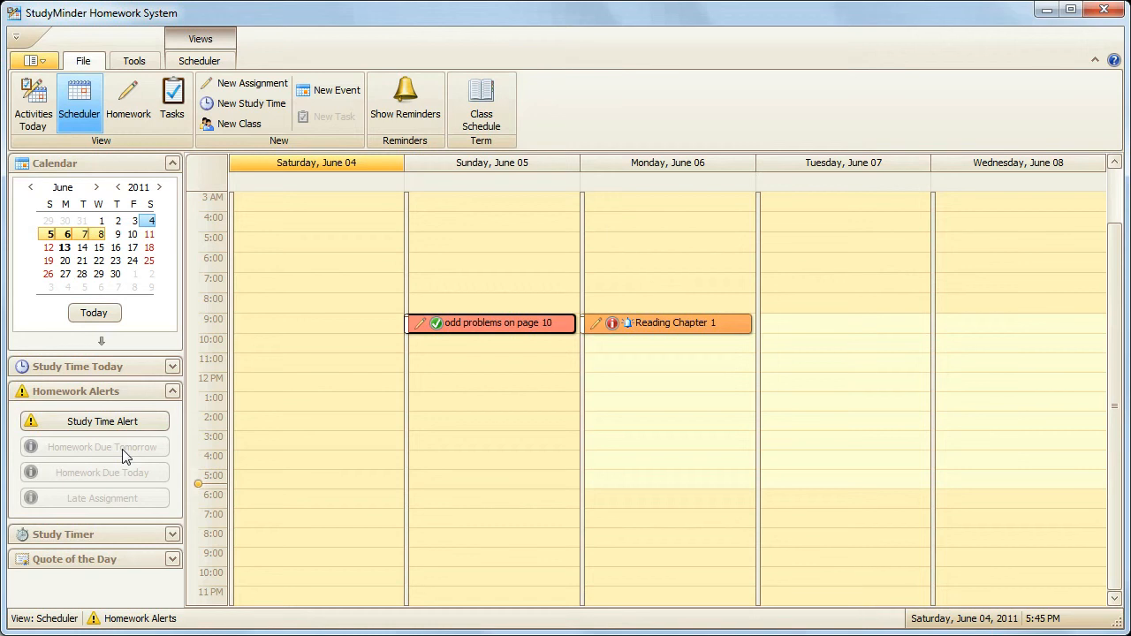
Step: Clear the done mark on the "odd problems on page 10" assignment and save it
double_click(468, 329)
click(628, 259)
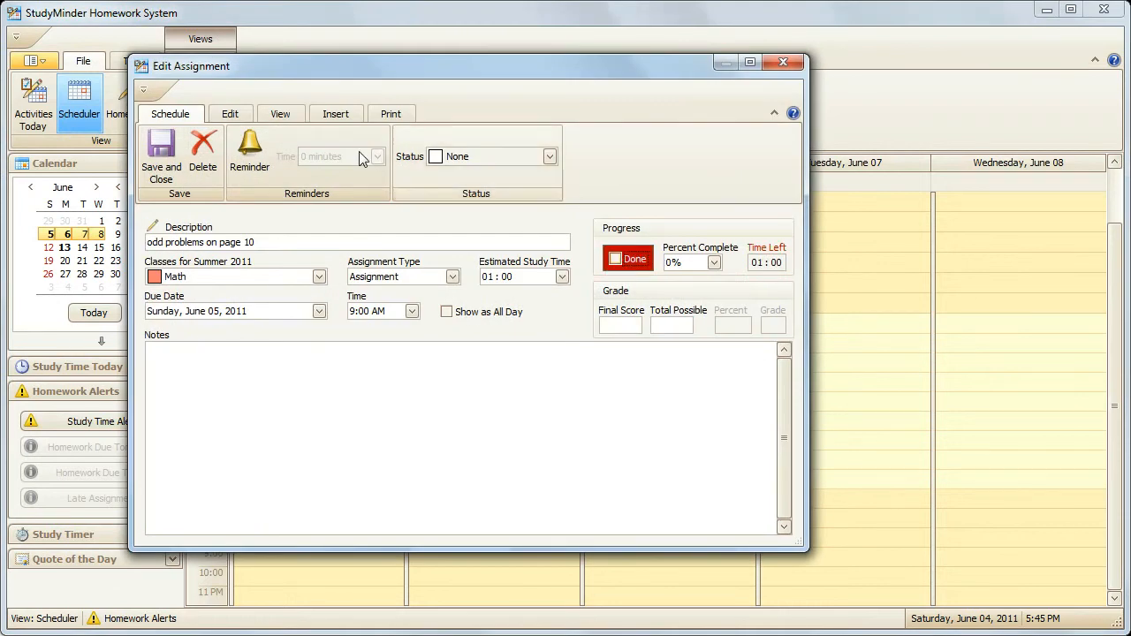
click(160, 152)
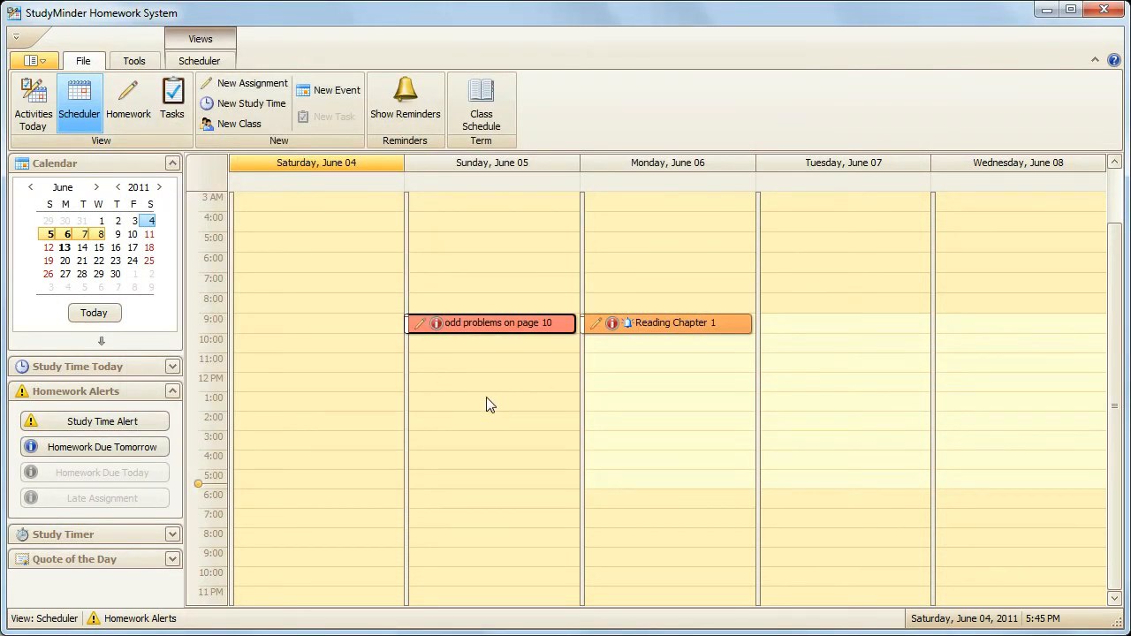
Step: Read and dismiss the Study Time Alert
click(124, 424)
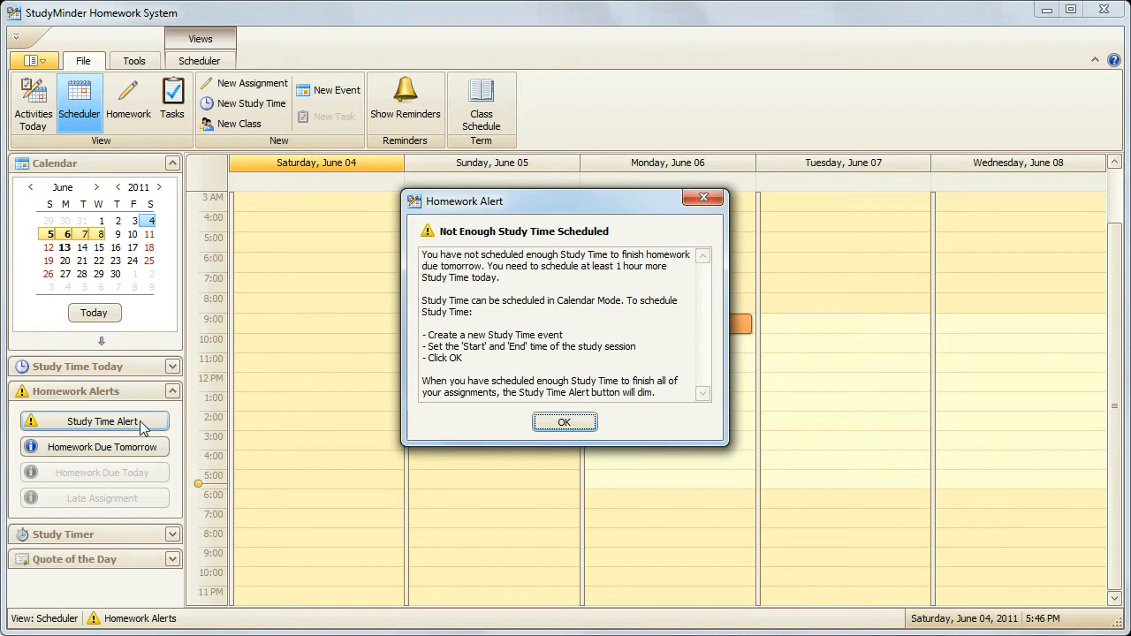
click(564, 421)
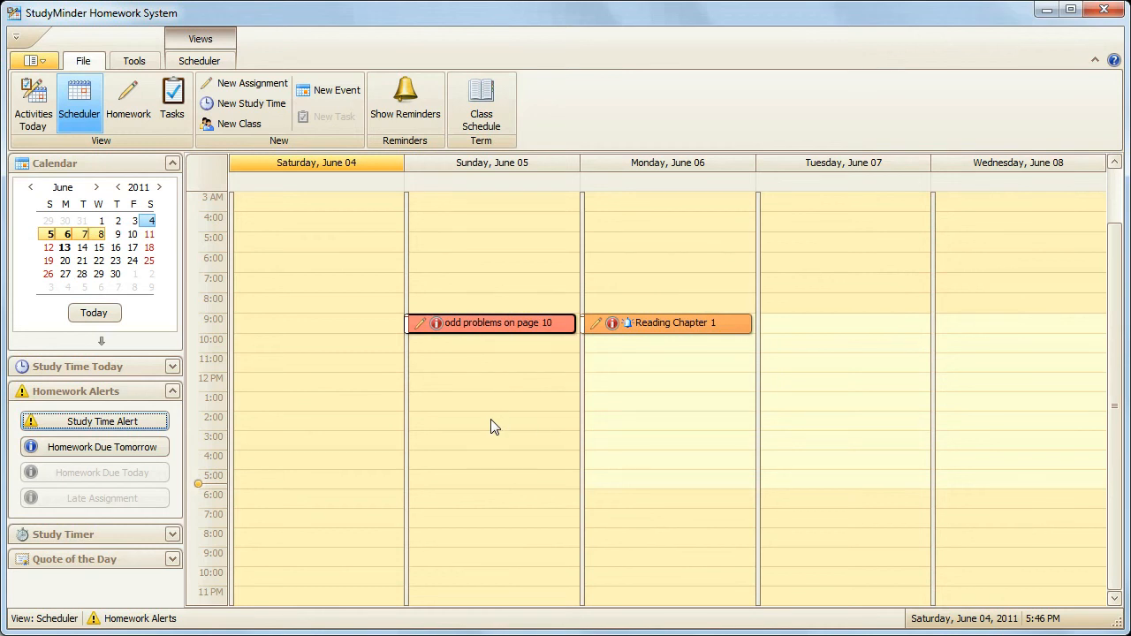
Step: Create and save a study session described as "study time" on Saturday, June 4 from 5:00 PM to 6:00 PM
click(285, 471)
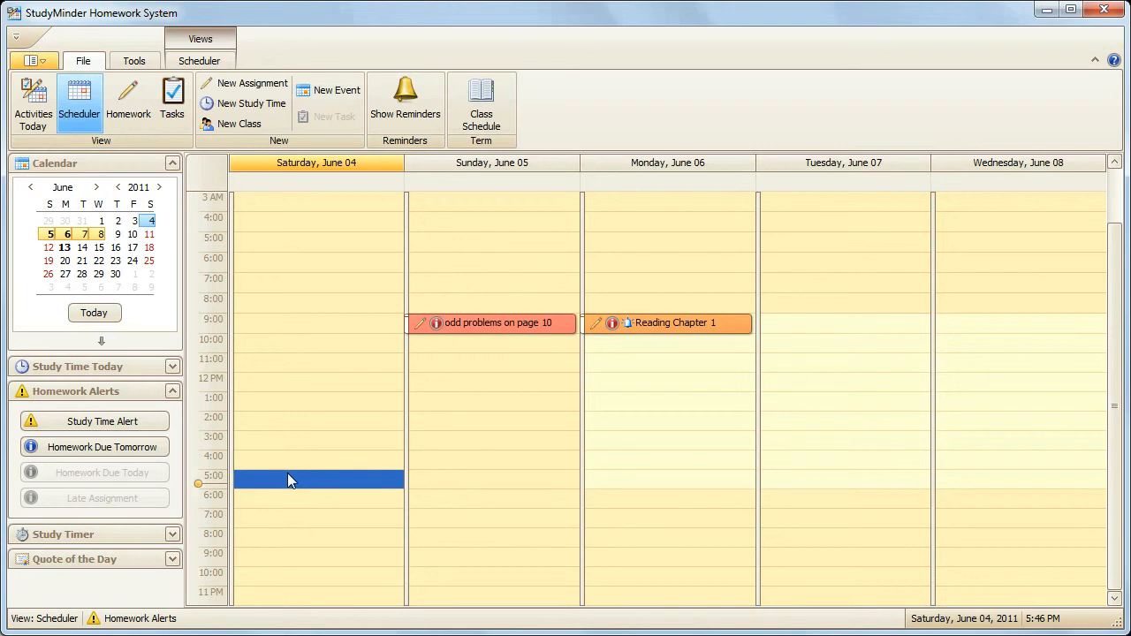
right_click(288, 474)
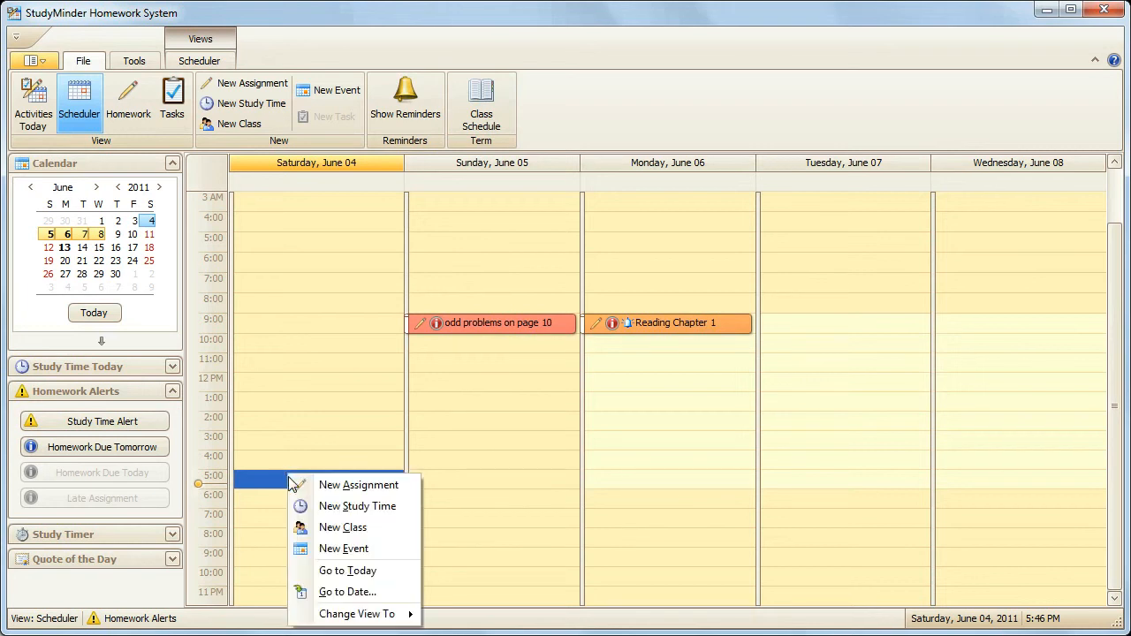
click(341, 509)
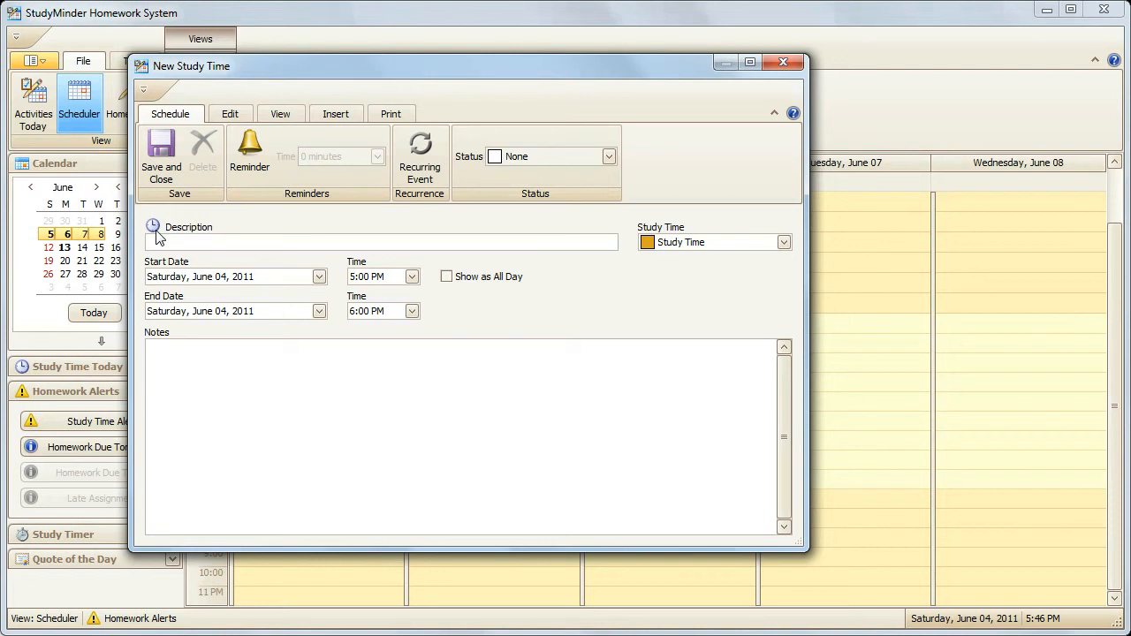
click(704, 241)
click(704, 242)
click(704, 242)
click(703, 242)
click(703, 242)
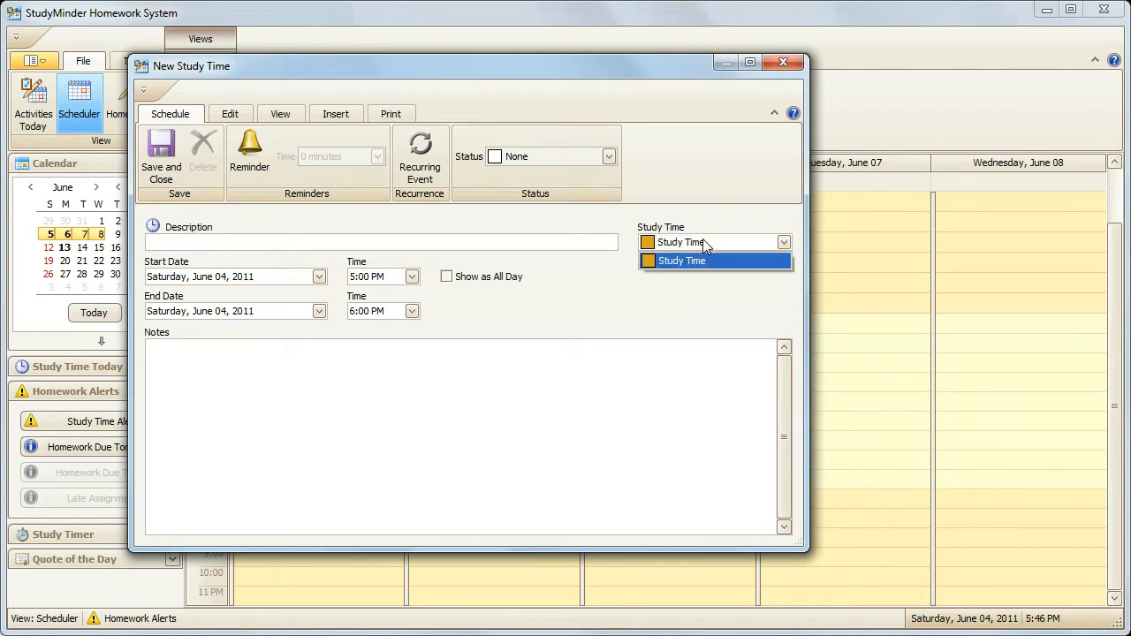
click(694, 261)
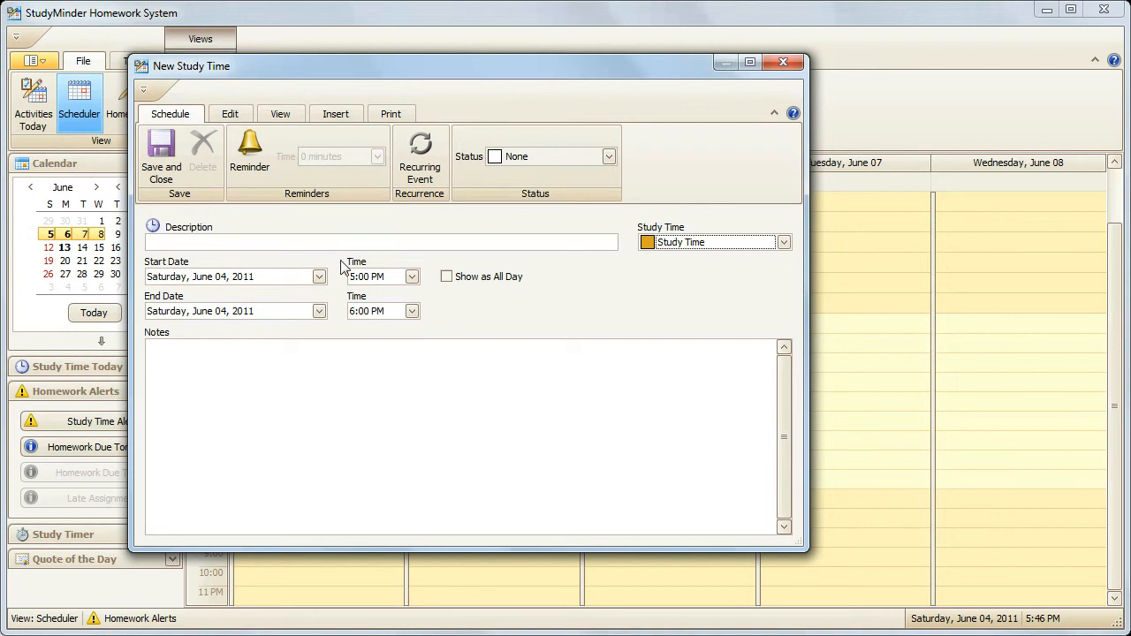
click(326, 238)
text(study time)
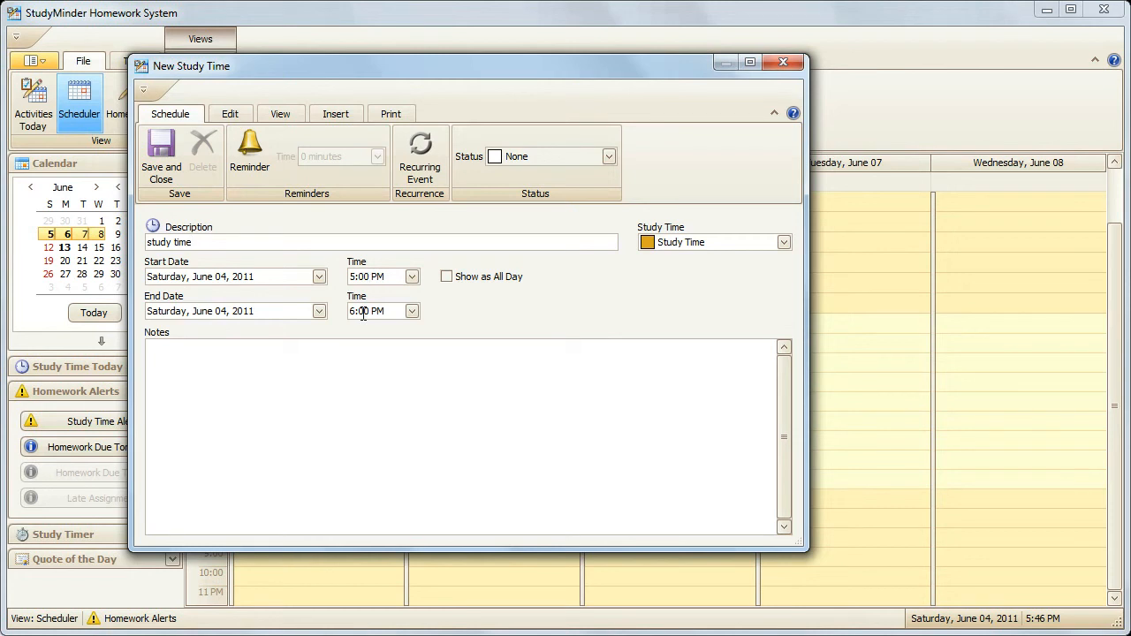
click(163, 156)
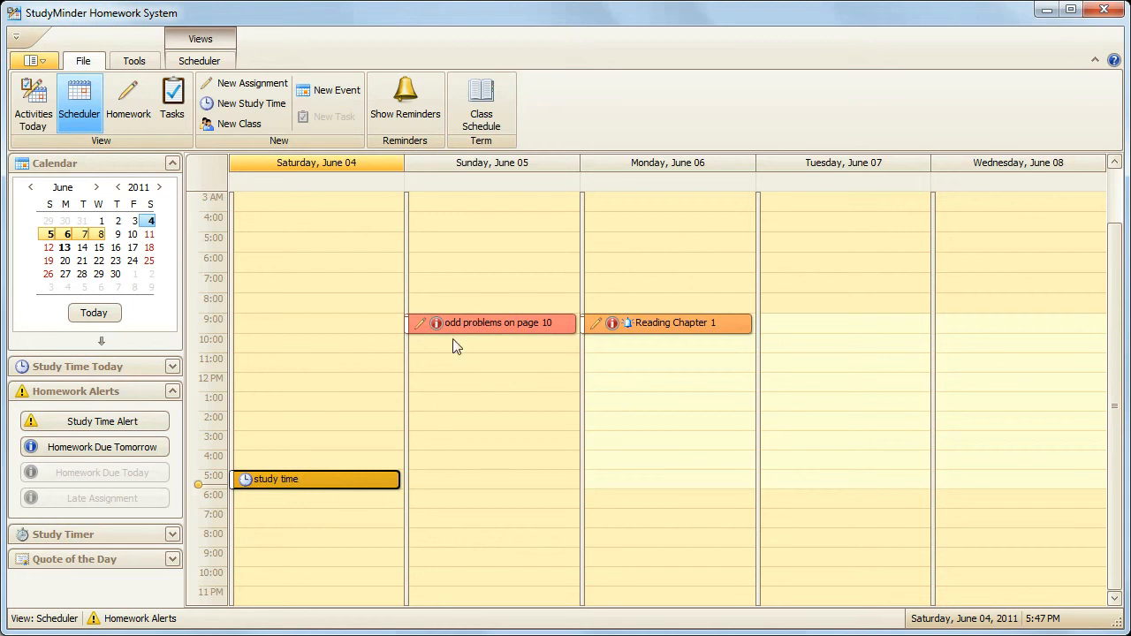
Step: Check the Study Time Alert for study time still needed before Monday's homework, and dismiss it
click(107, 425)
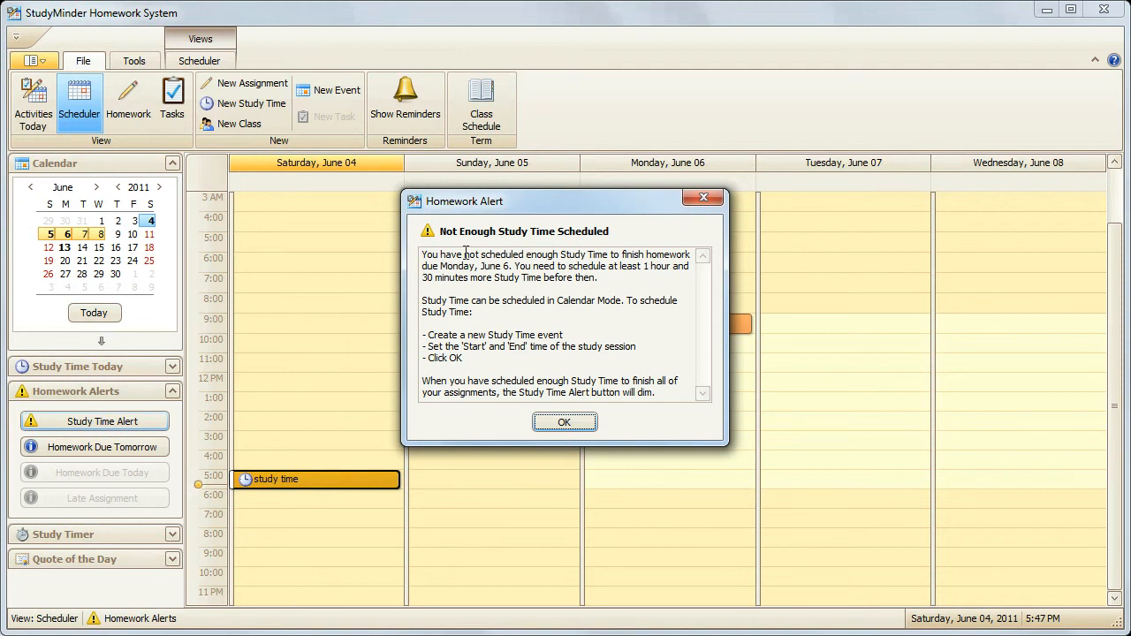
drag(463, 255, 617, 277)
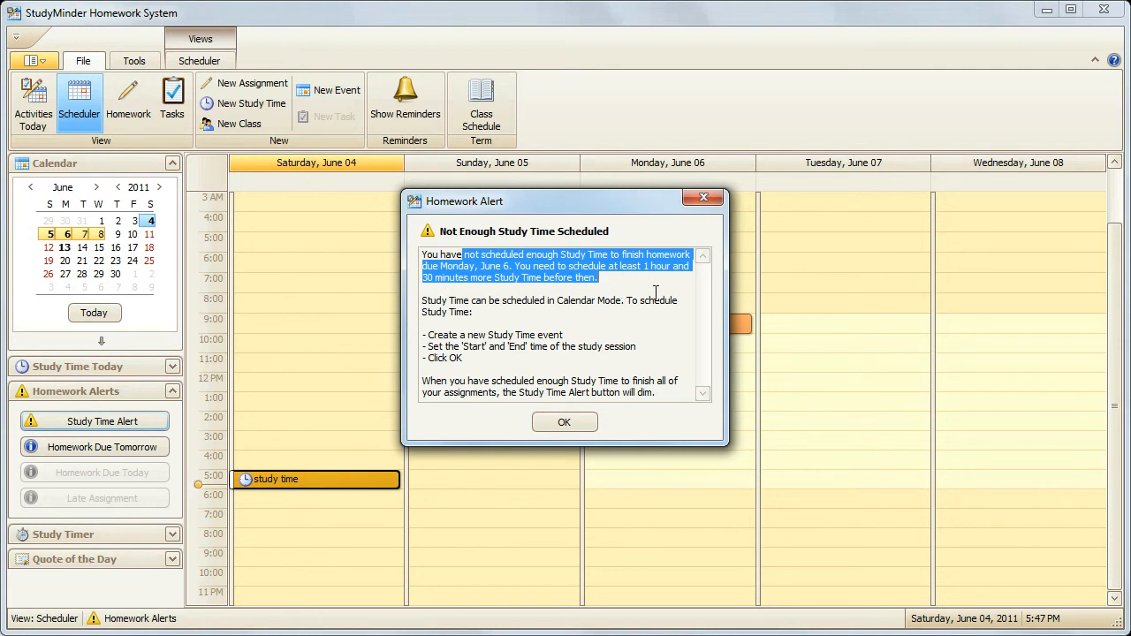
click(594, 429)
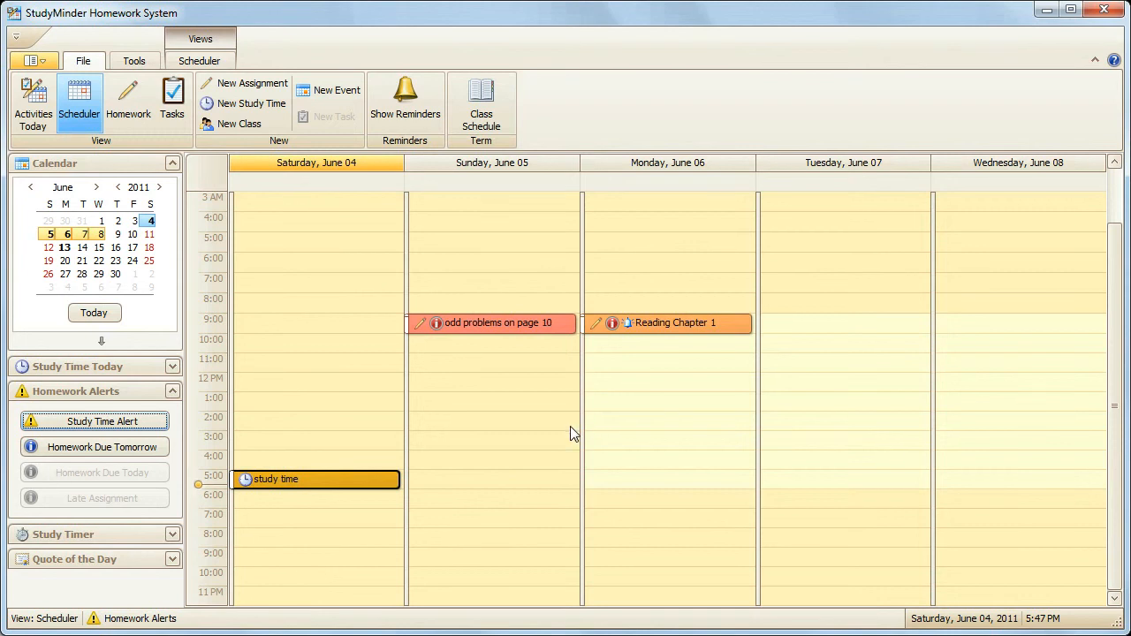
Step: Create and save a study session without a description on Sunday, June 5 from 5:00 PM to 6:00 PM
click(457, 488)
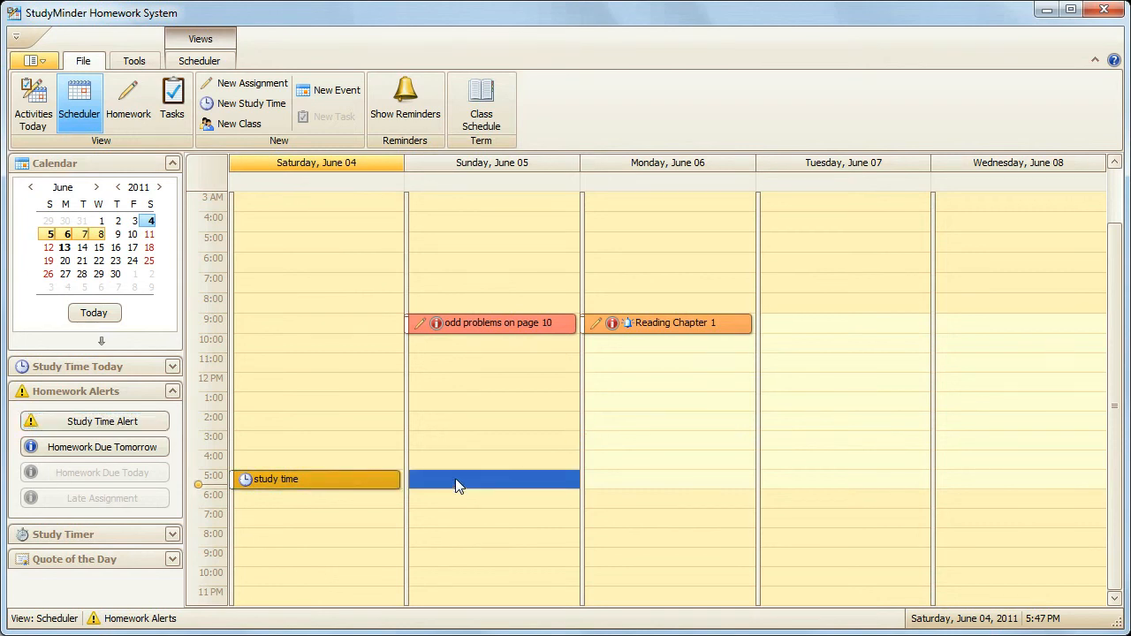
right_click(456, 480)
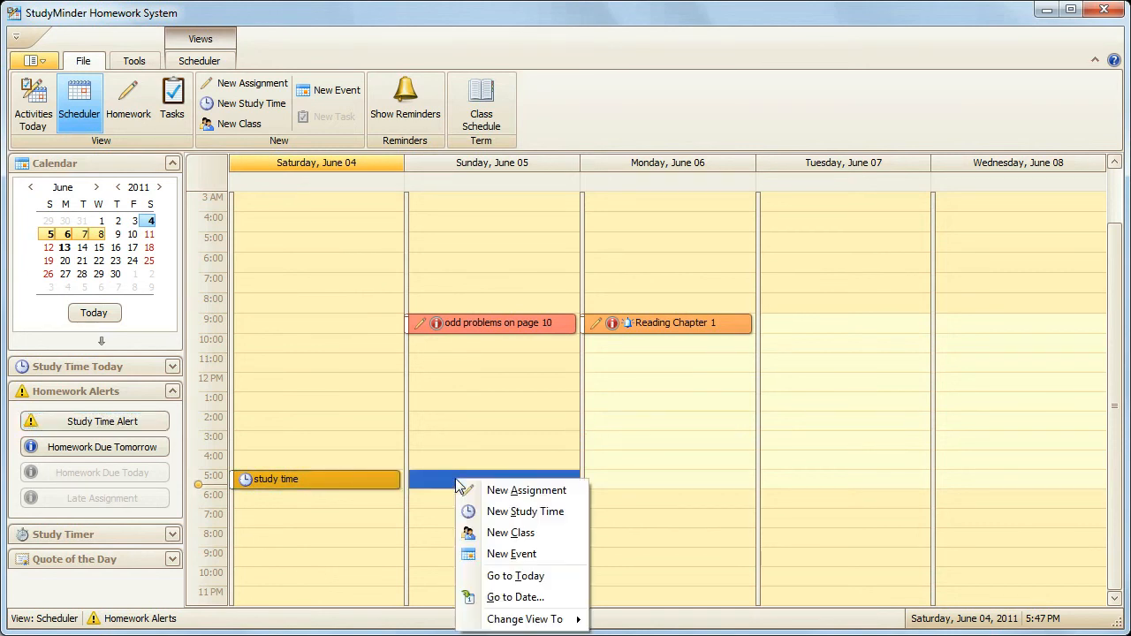
click(511, 512)
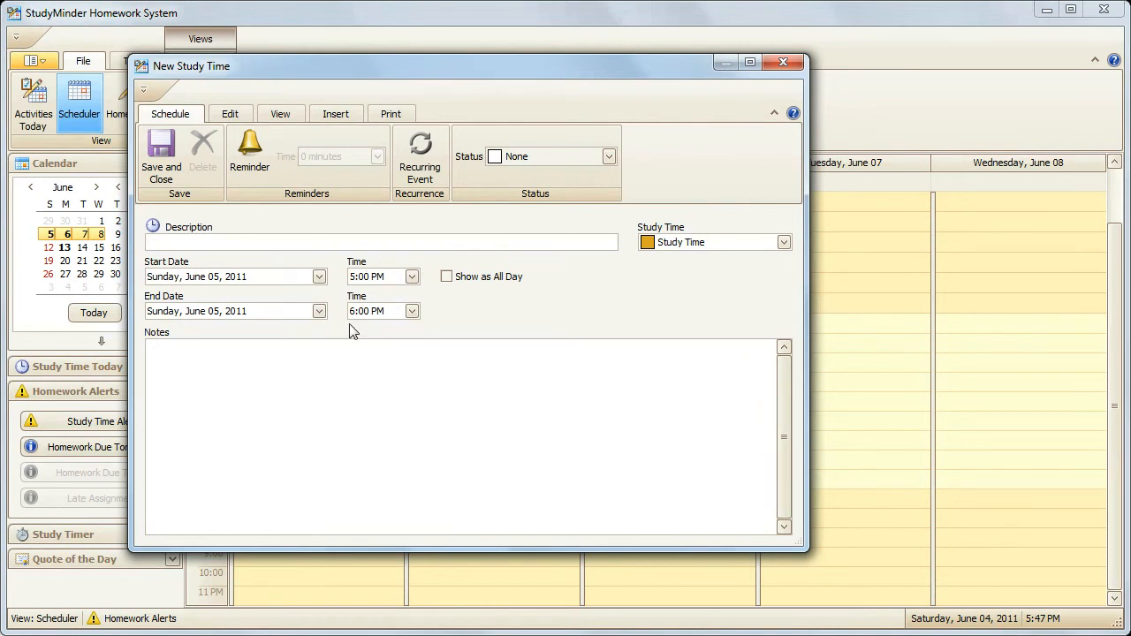
click(159, 155)
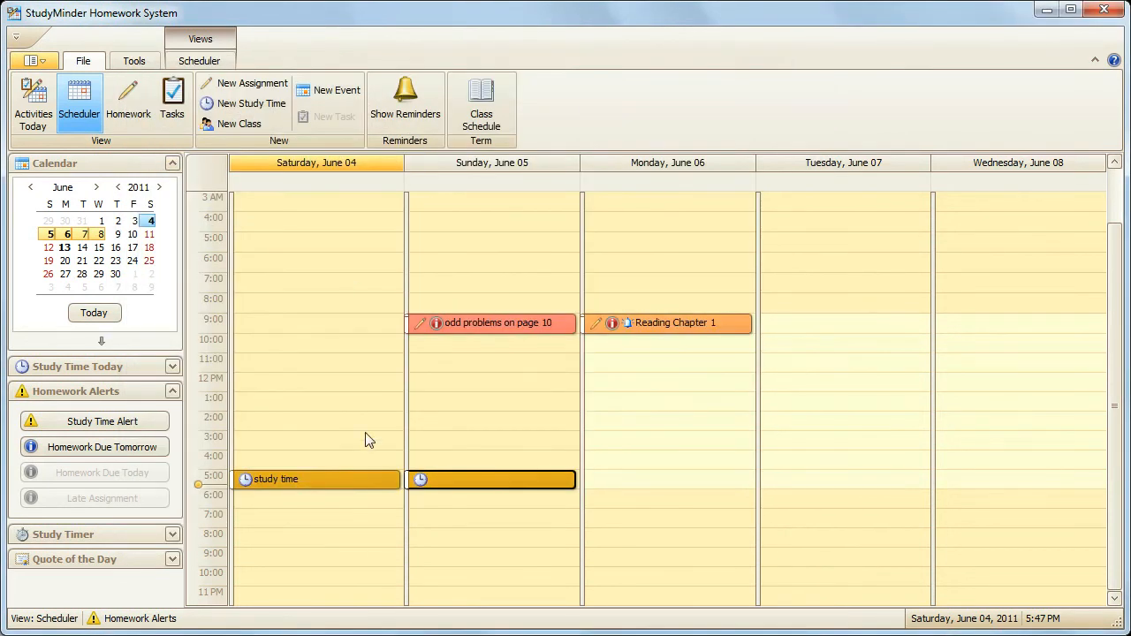
Step: Open the Reading Chapter 1 assignment to check its remaining study time, and close it without changes
click(451, 482)
click(652, 327)
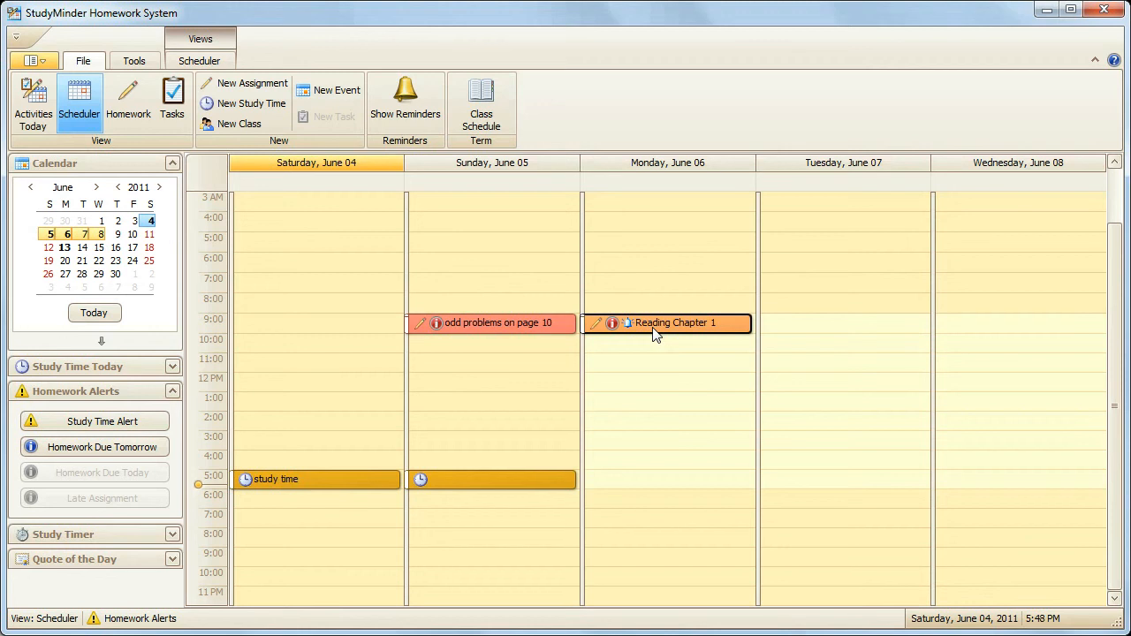
double_click(654, 327)
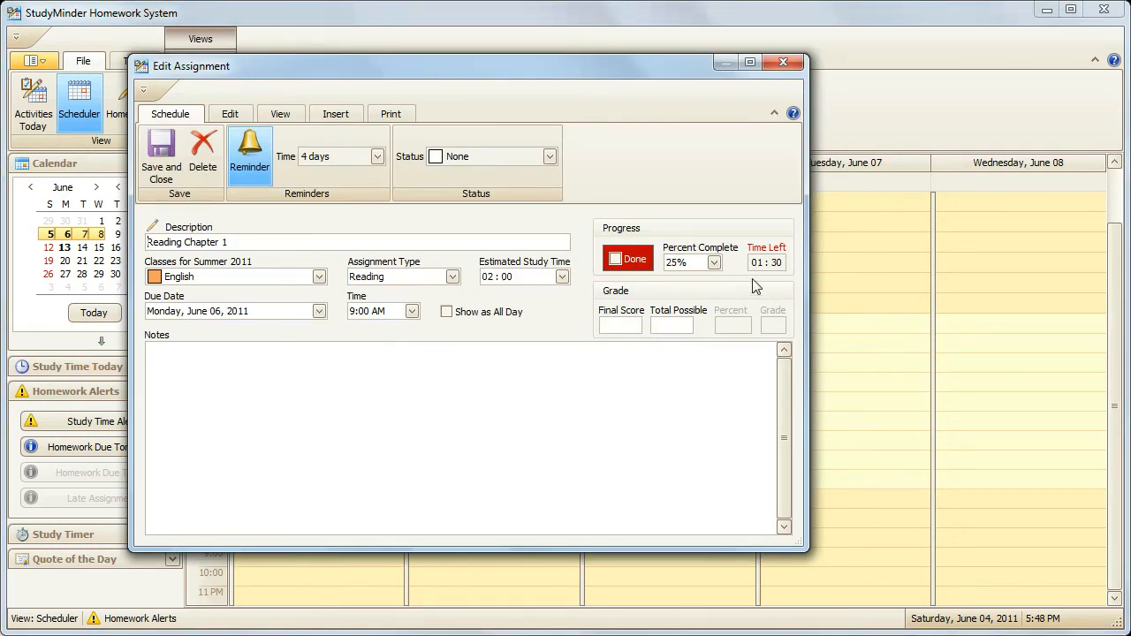
click(776, 64)
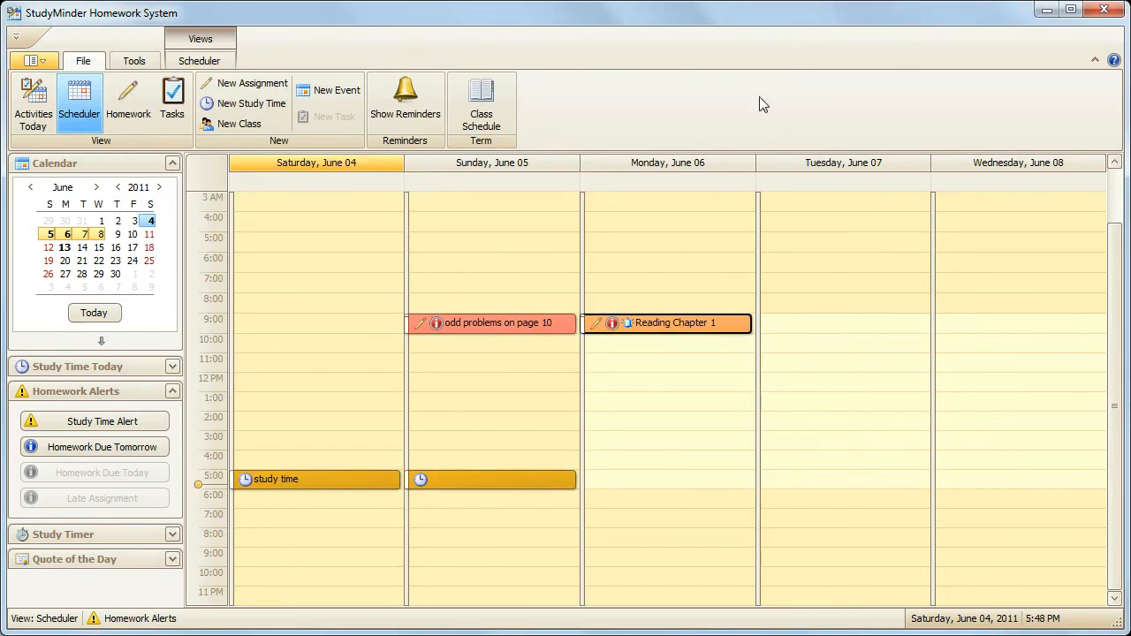
Step: Give Sunday's study session the description "study time", extend its end time to 7:00 PM and save it
click(459, 484)
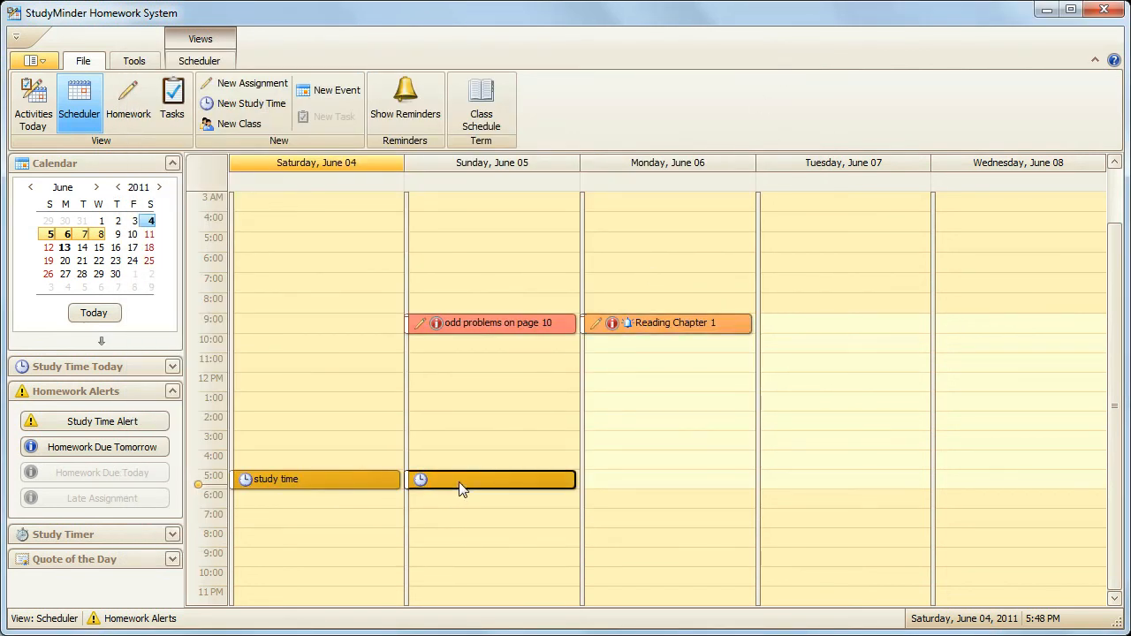
double_click(458, 484)
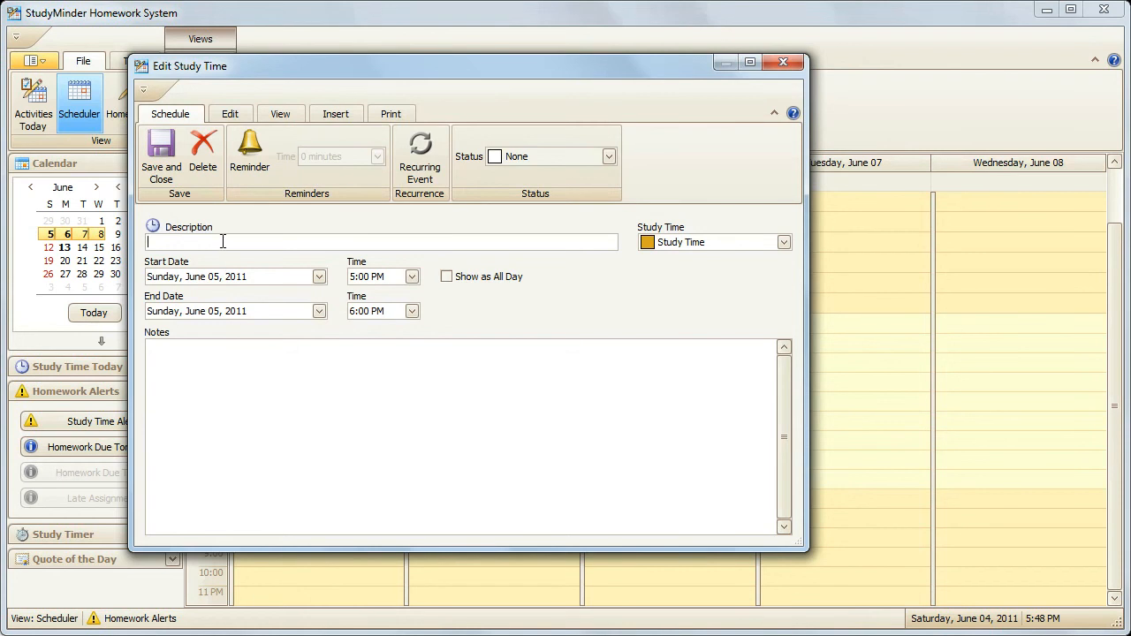
text(study time)
key(BackSpace)
key(BackSpace)
text(ime)
click(411, 311)
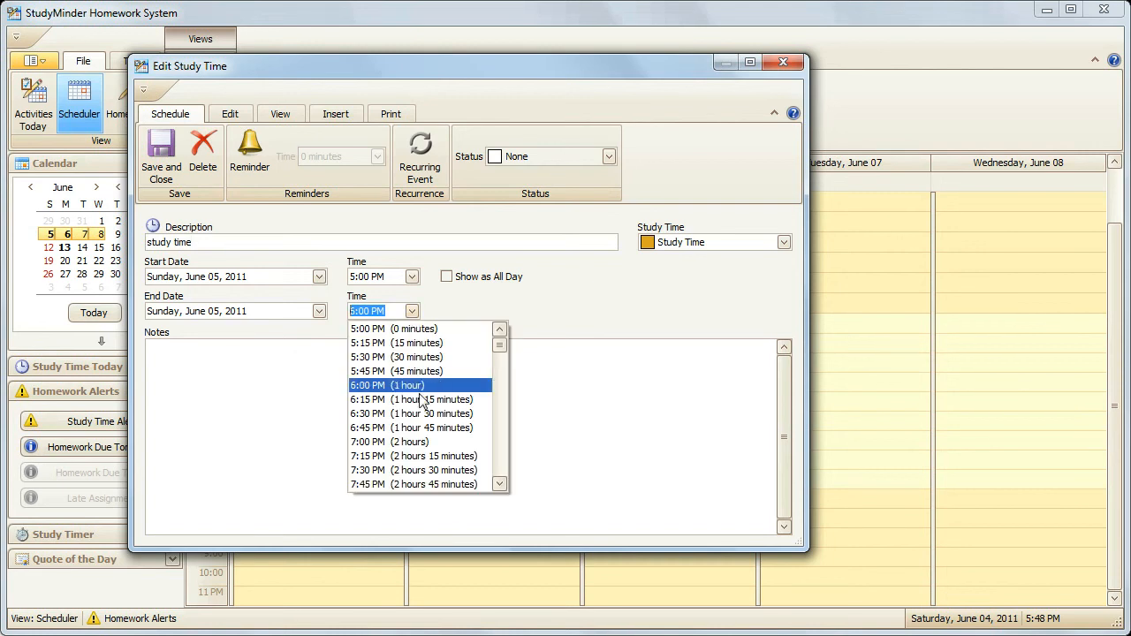
click(422, 442)
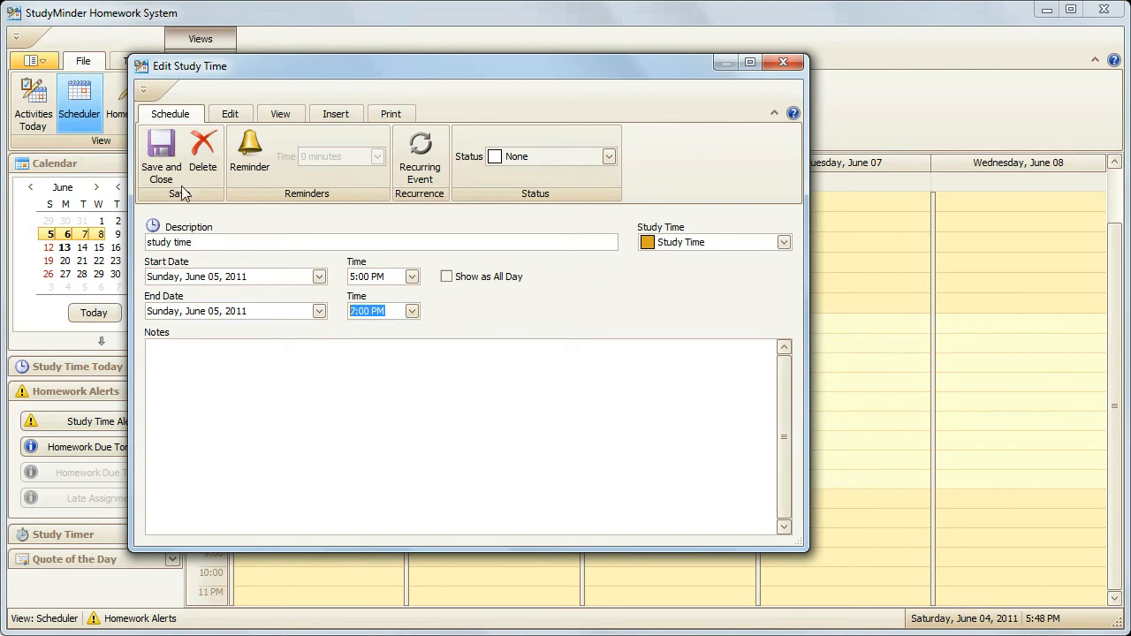
click(163, 158)
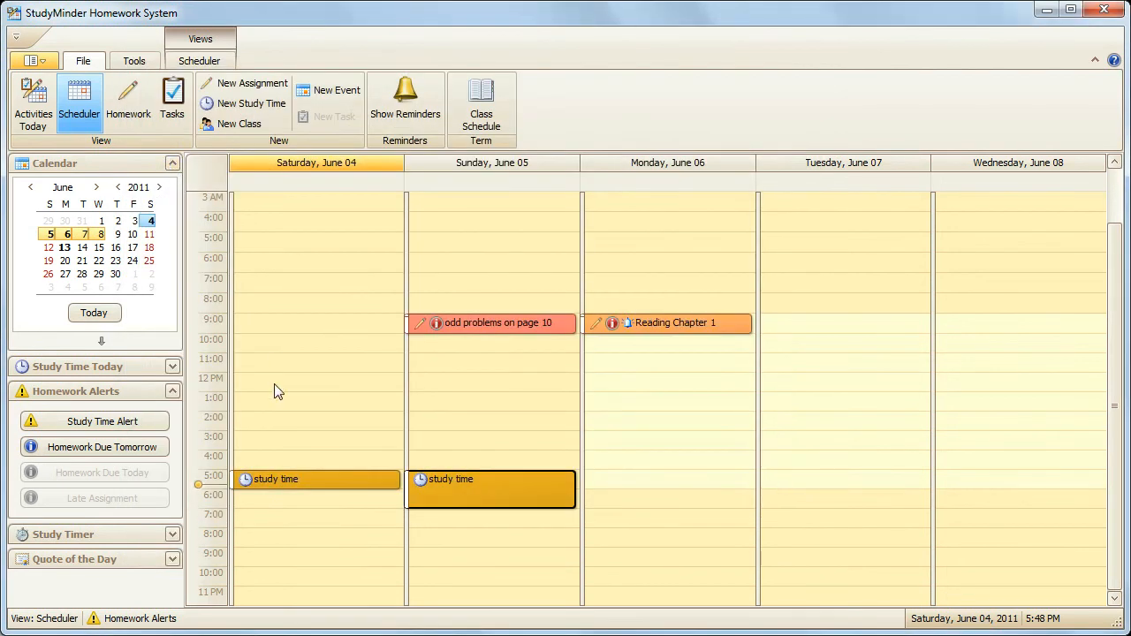
Step: Open Monday's Reading Chapter 1 assignment to check its remaining study time, and save and close it
click(294, 394)
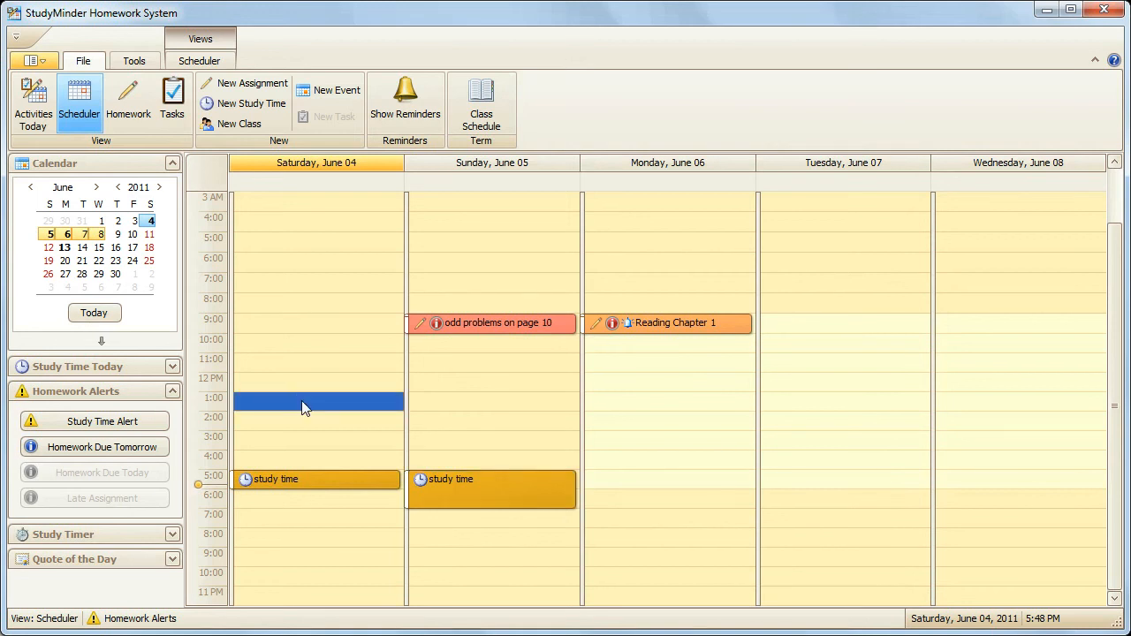
click(485, 488)
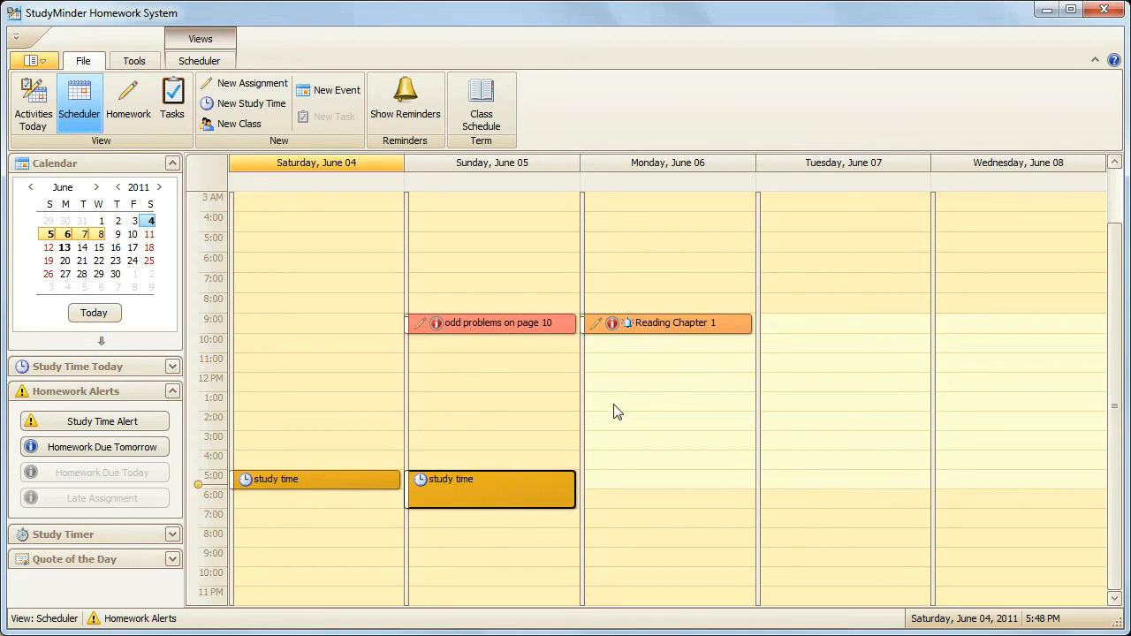
double_click(668, 327)
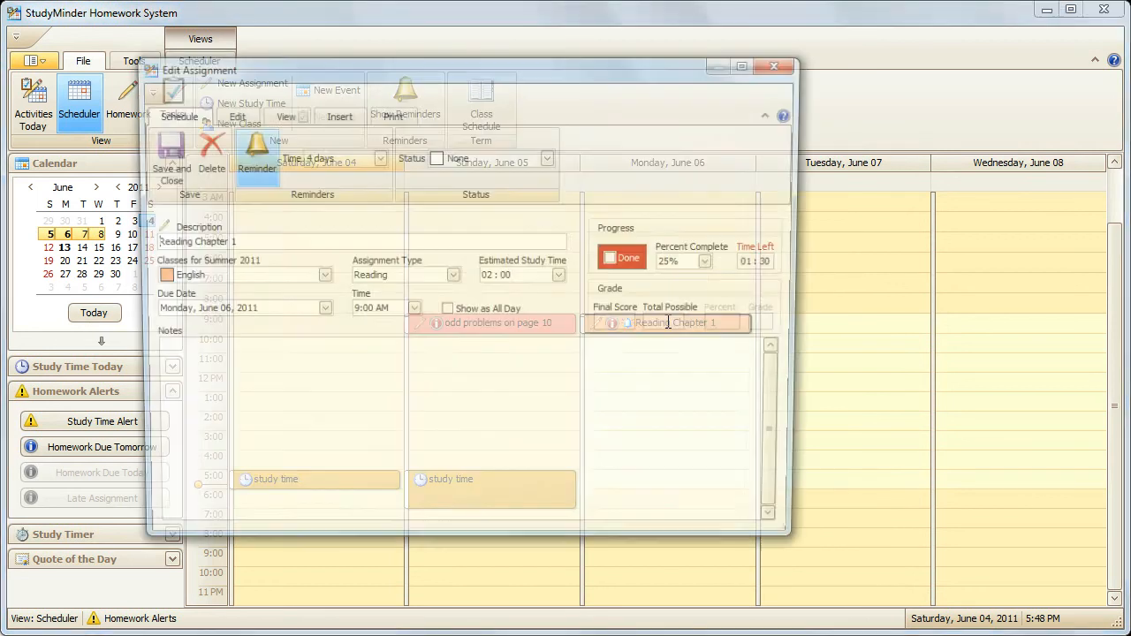
click(165, 162)
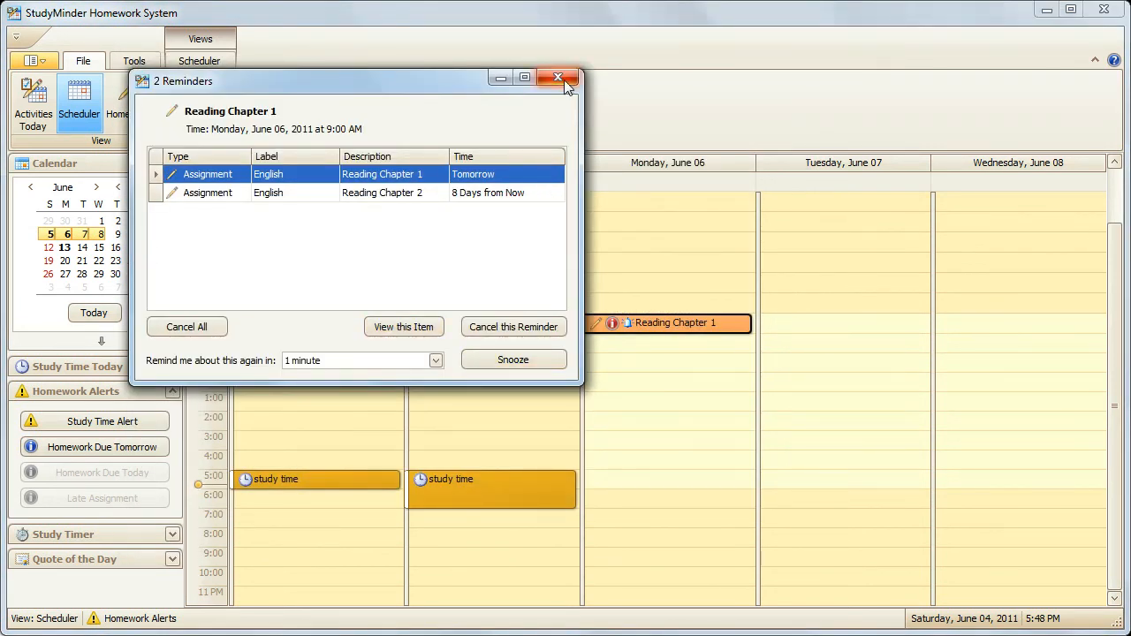
Step: Cancel the reminders for Reading Chapter 1 and Reading Chapter 2, and close the reminders window
click(498, 328)
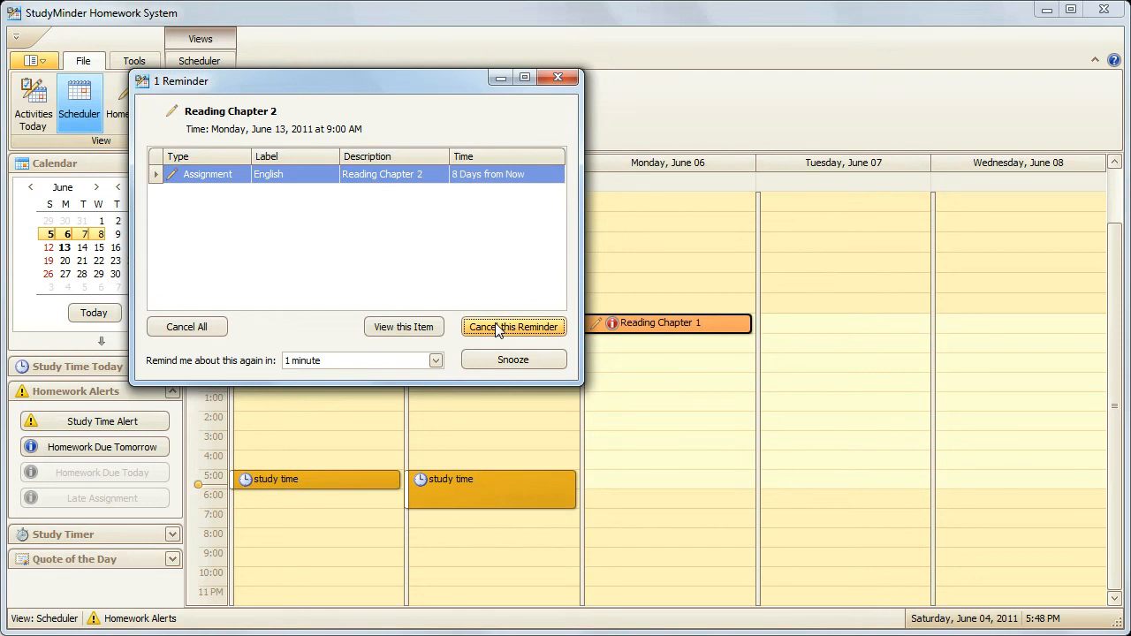
click(497, 328)
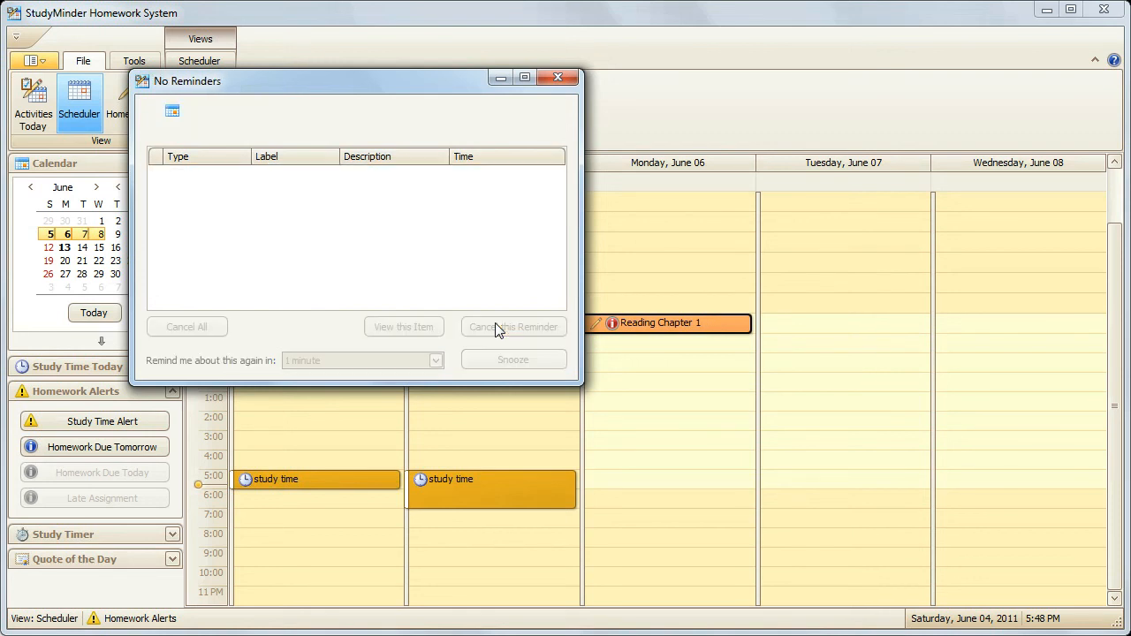
click(562, 81)
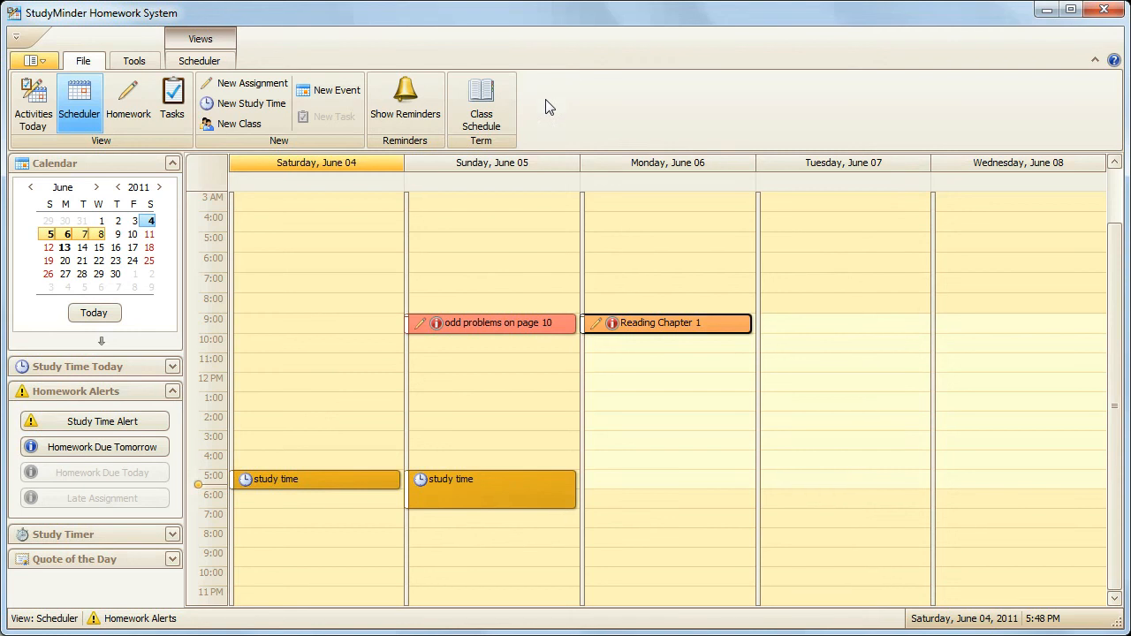
Step: Read and dismiss the Study Time Alert, and locate the Reading Chapter 2 assignment due June 13 in a multi-week calendar view
click(80, 427)
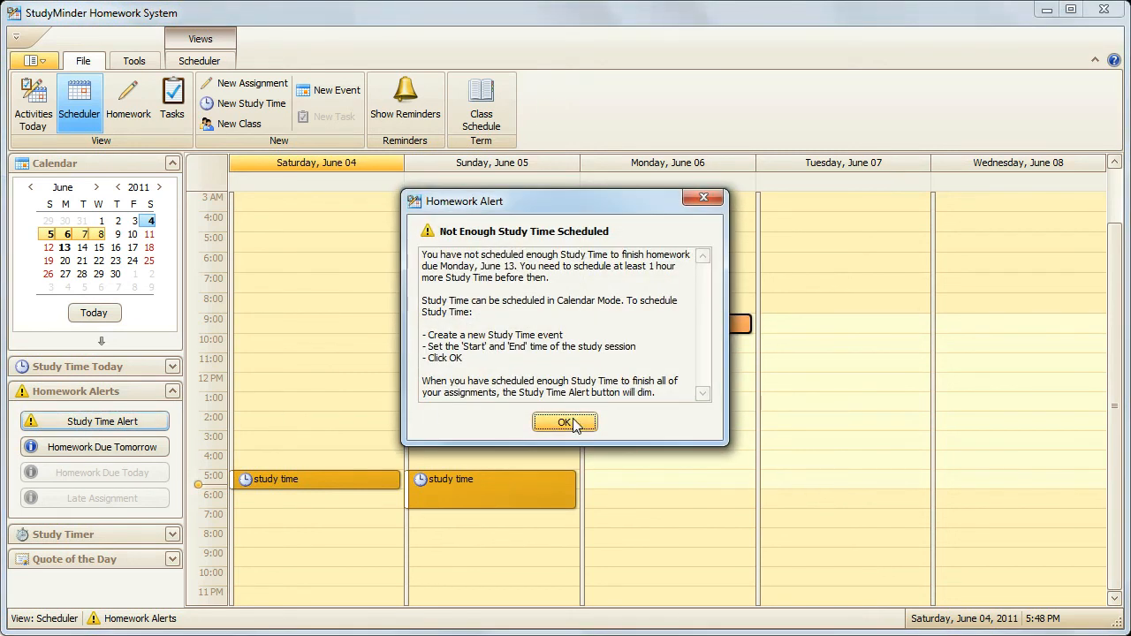
drag(445, 255, 508, 276)
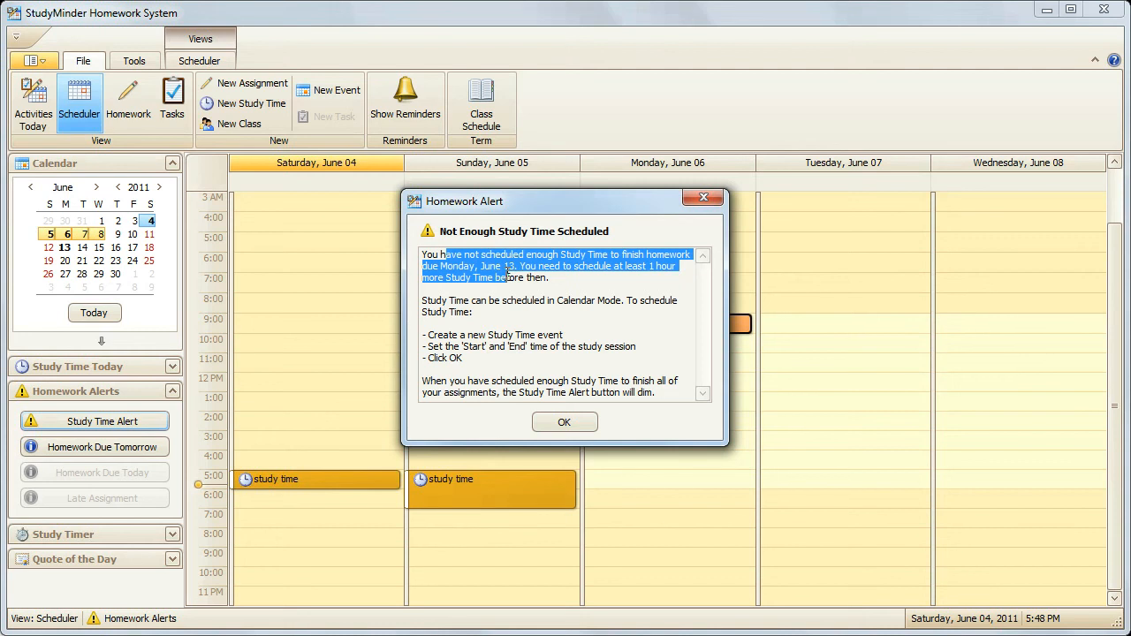
click(564, 423)
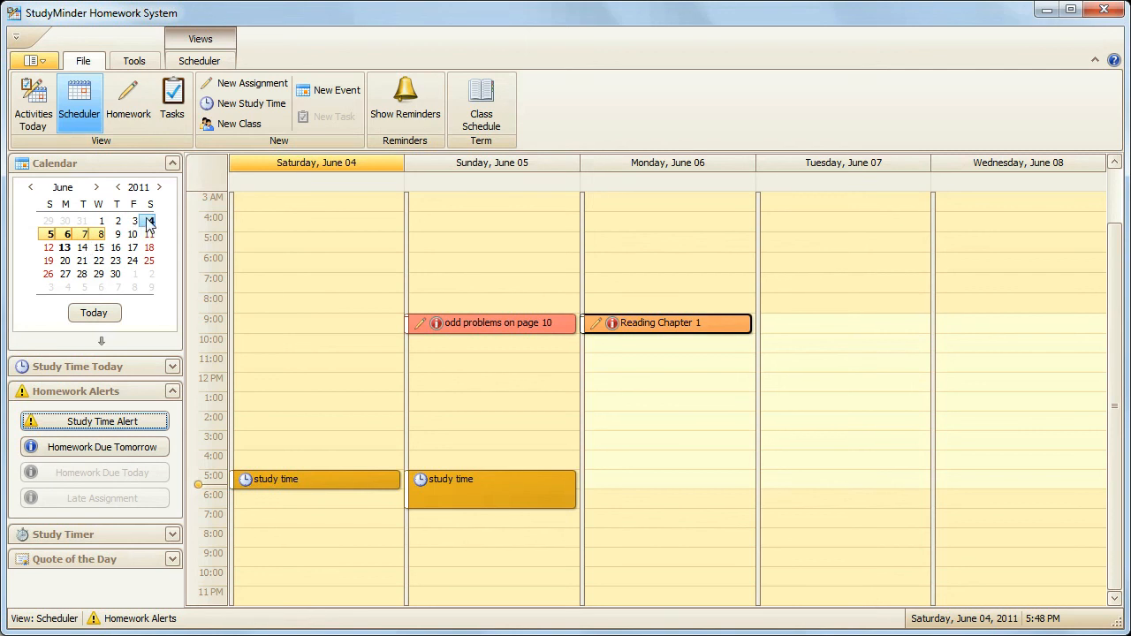
drag(149, 225, 148, 250)
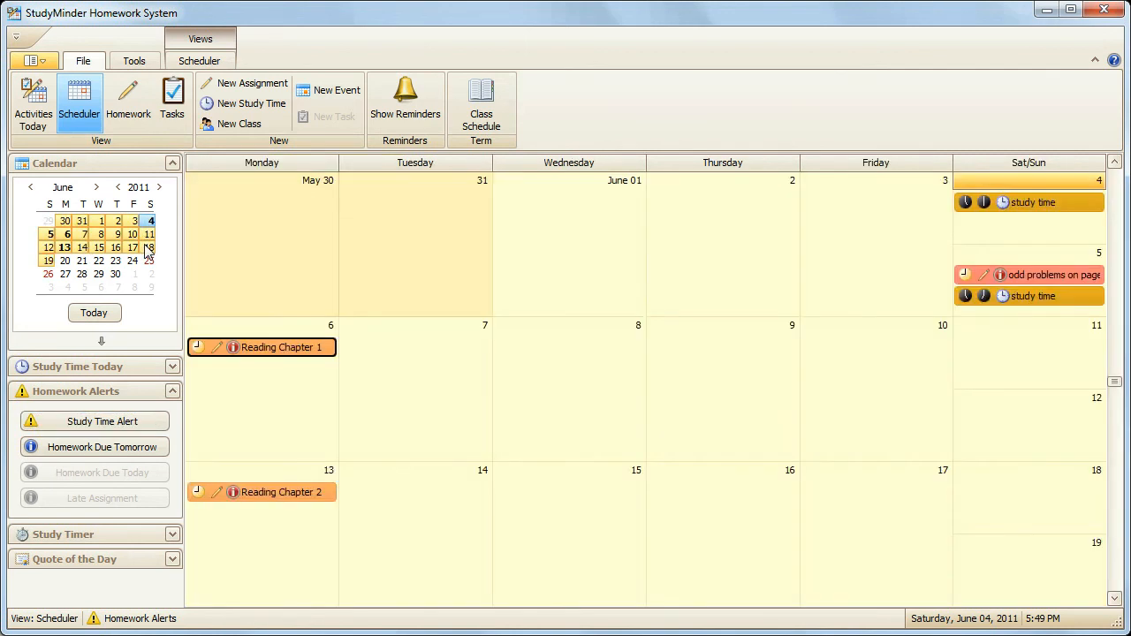
click(261, 496)
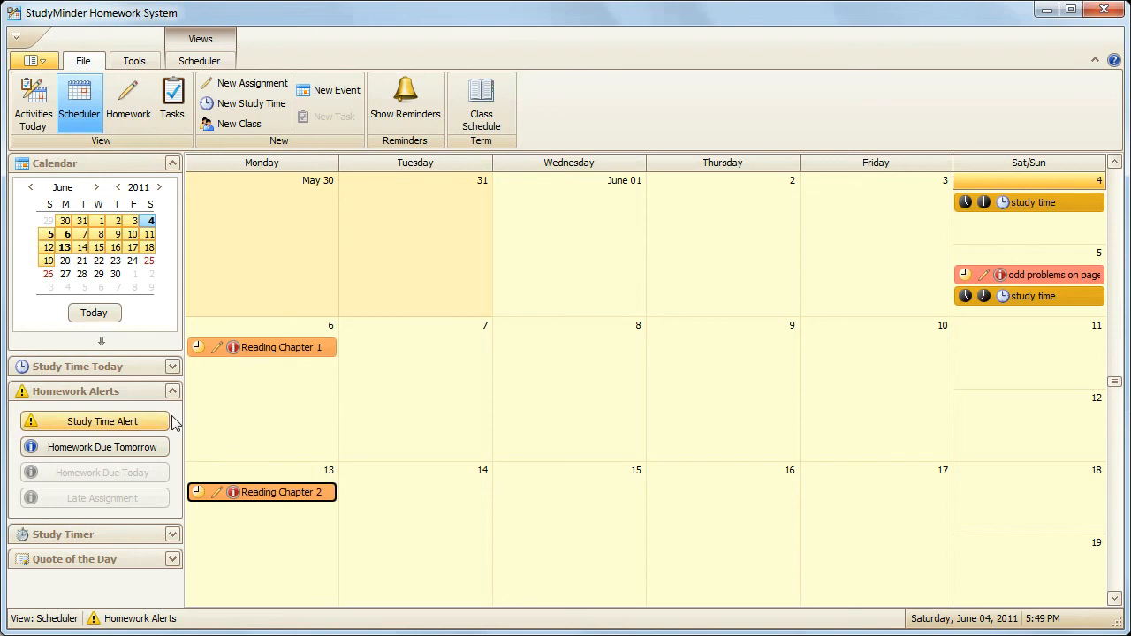
Step: Show June 4 to 9 and set Sunday's study session to recur weekly on Sunday, Monday, Tuesday, Wednesday and Thursday
drag(148, 221, 113, 237)
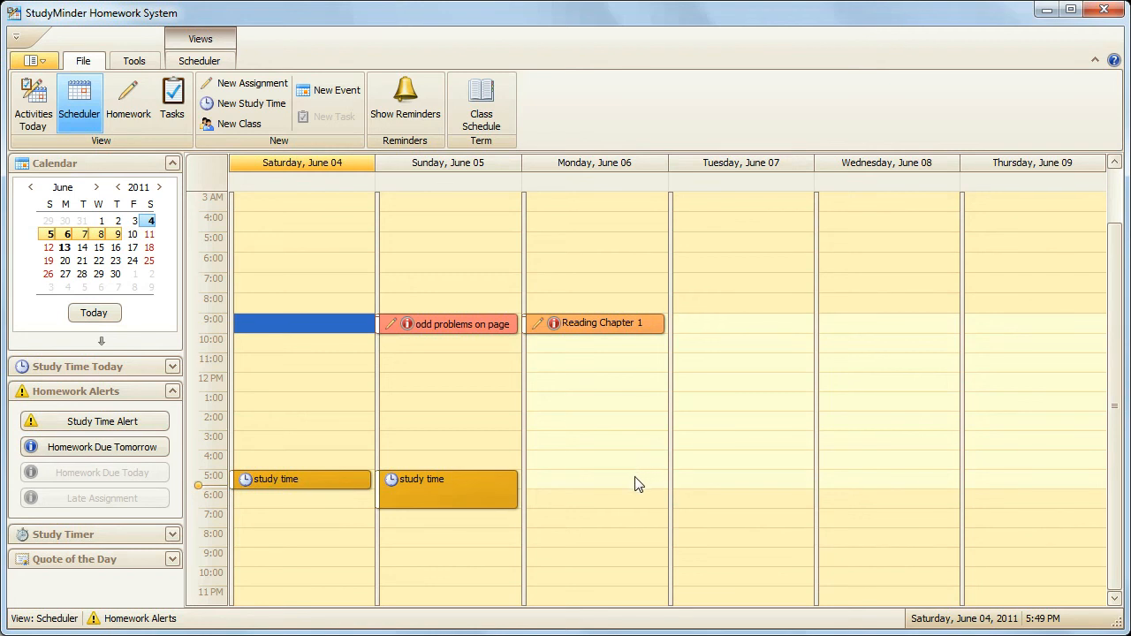
double_click(413, 489)
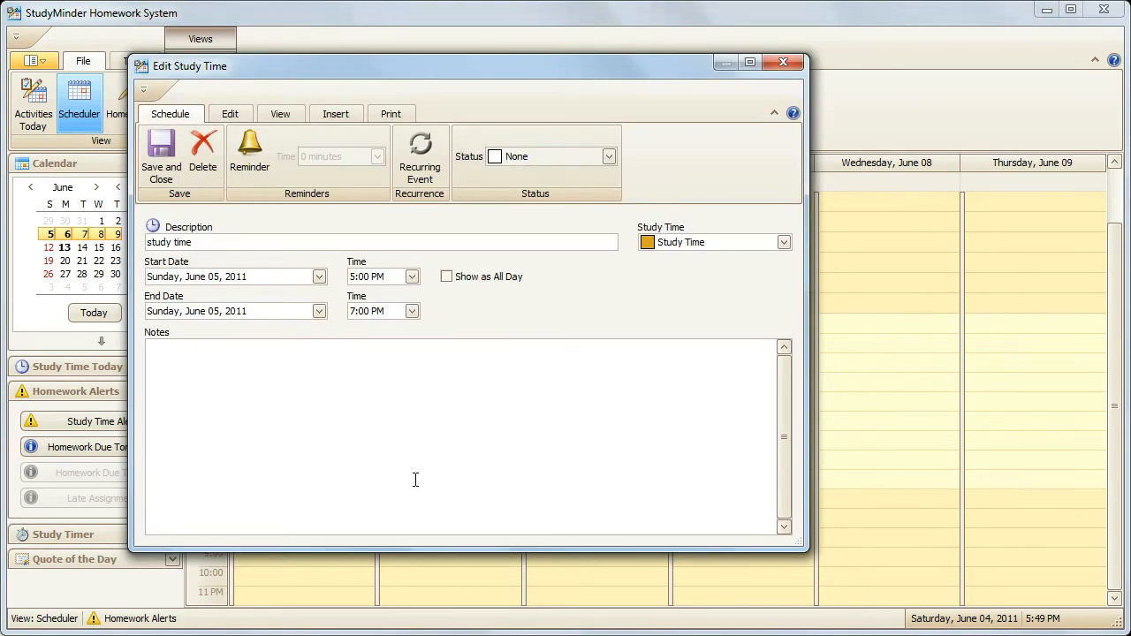
click(420, 171)
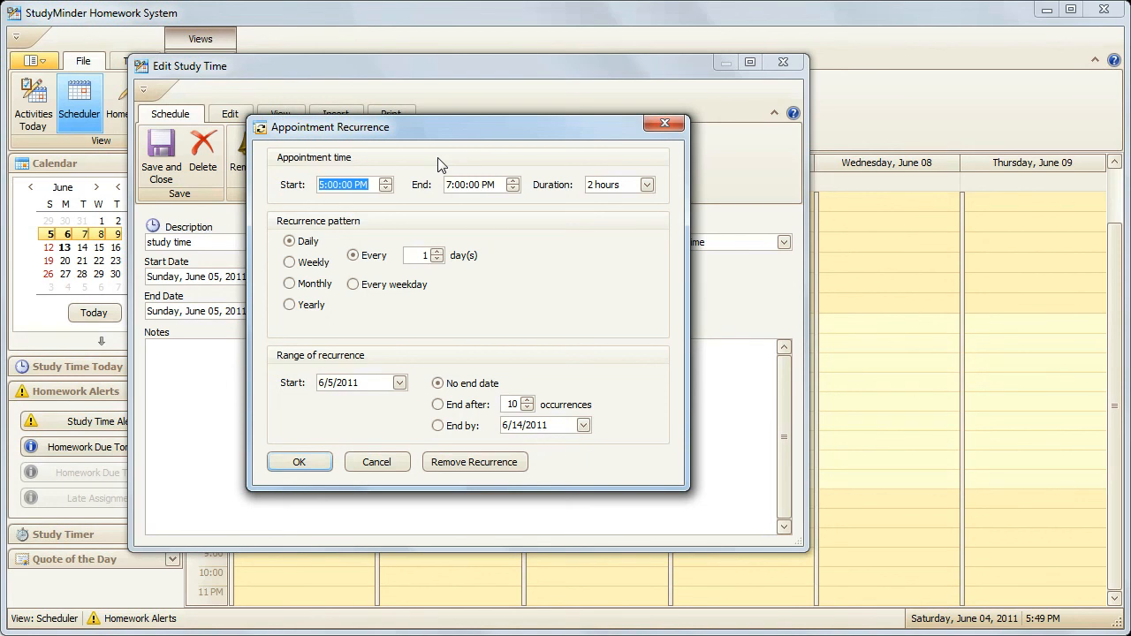
click(311, 267)
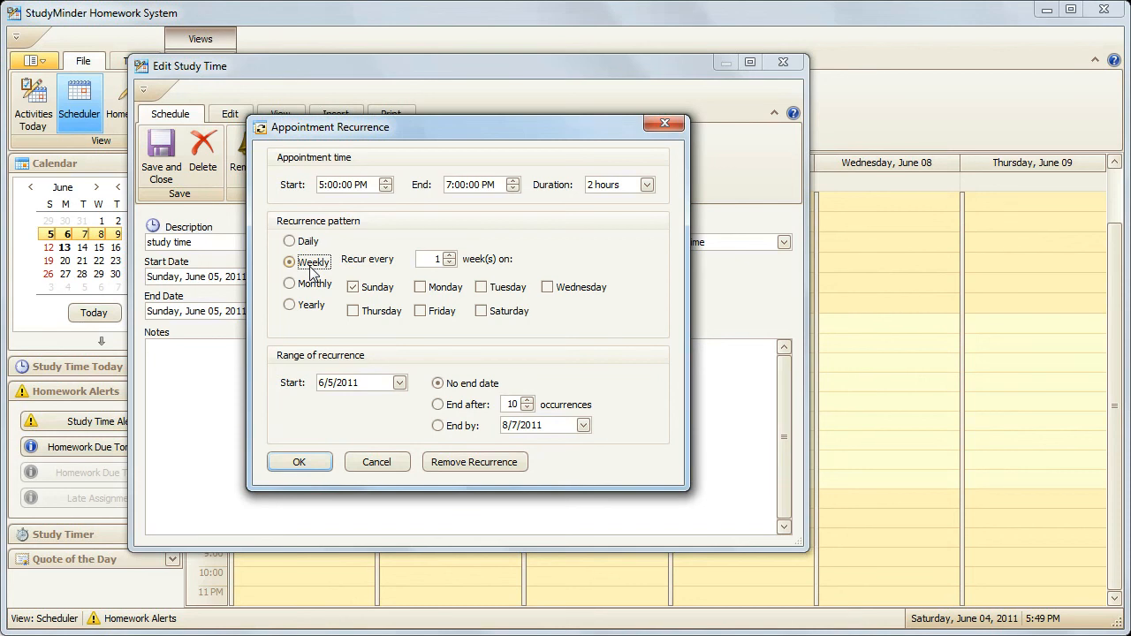
click(423, 288)
click(481, 287)
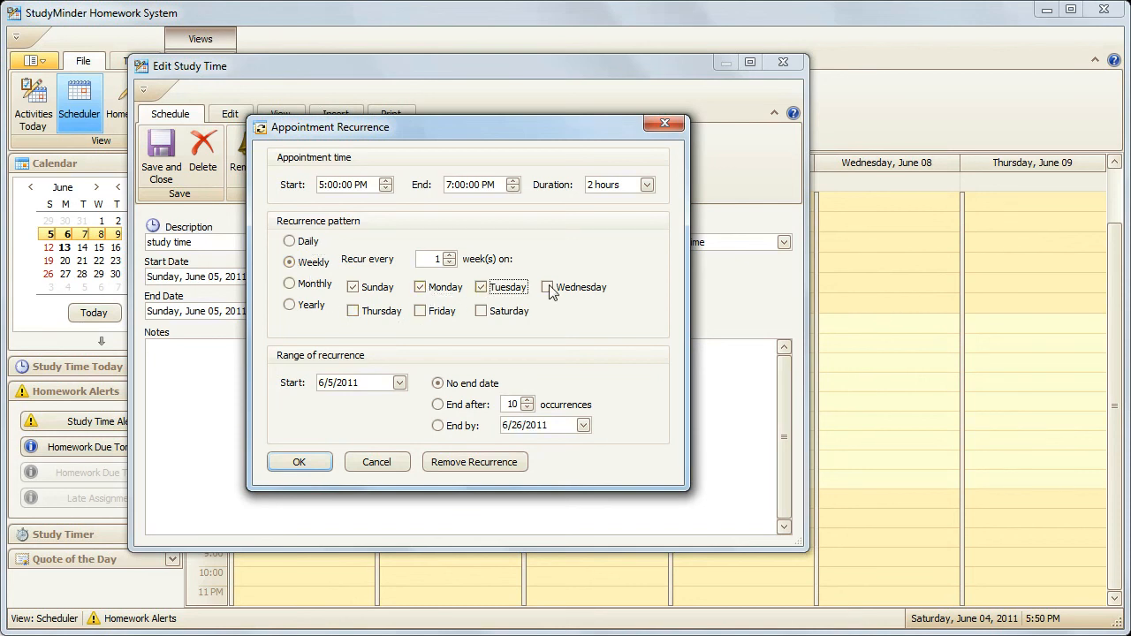
click(548, 288)
click(353, 311)
Step: Set the study session's recurrence to end by 8/2/2011, and save the recurring session
click(583, 425)
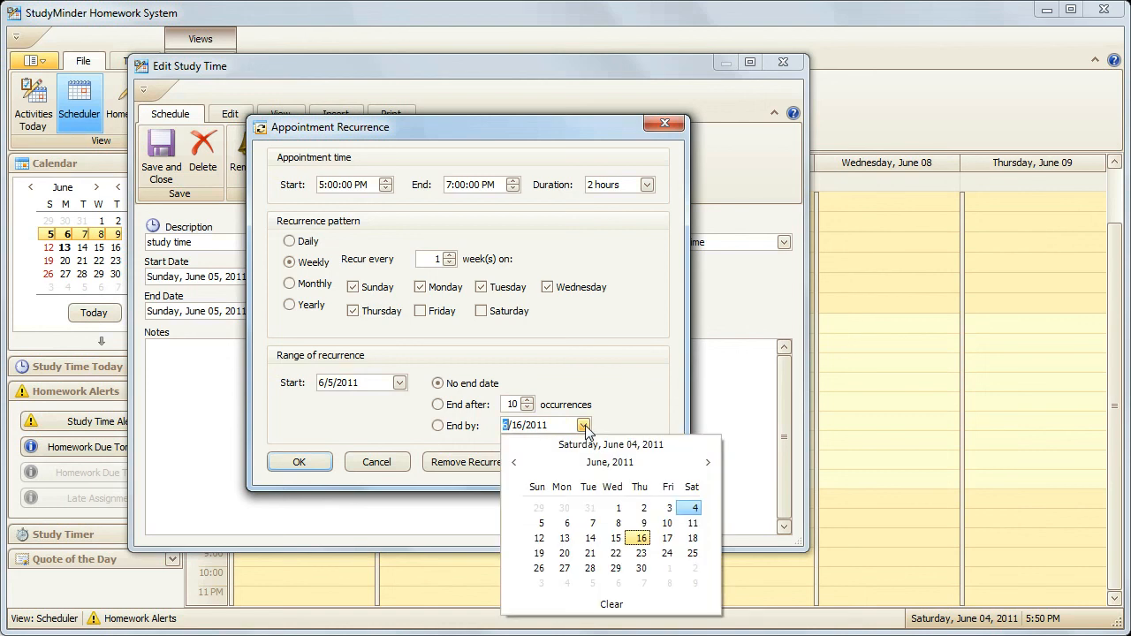
click(707, 464)
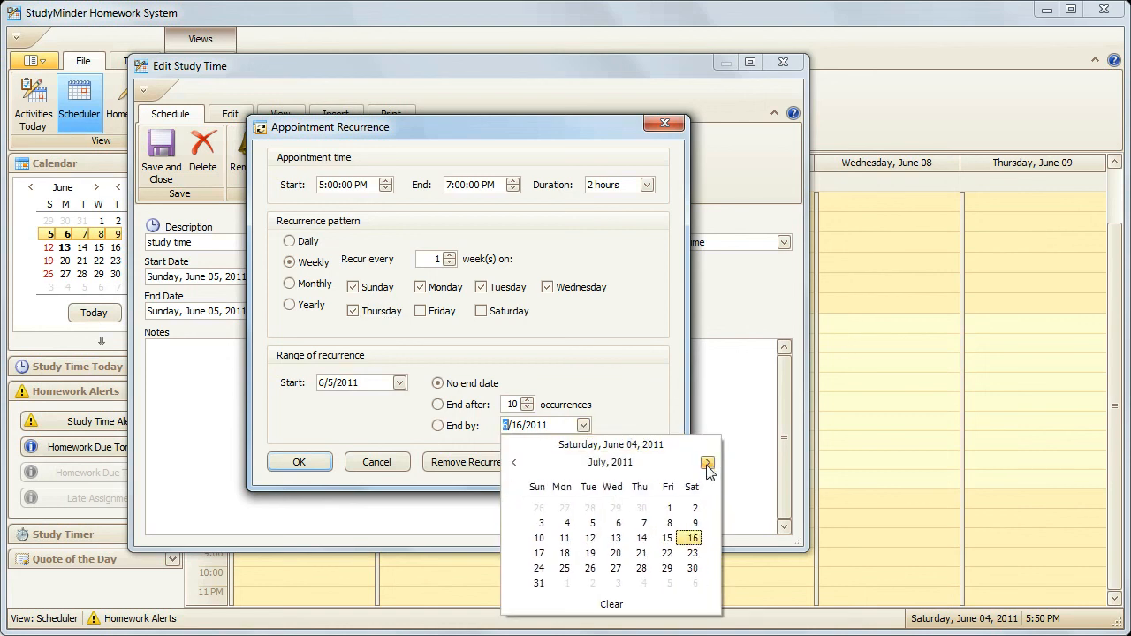
click(707, 463)
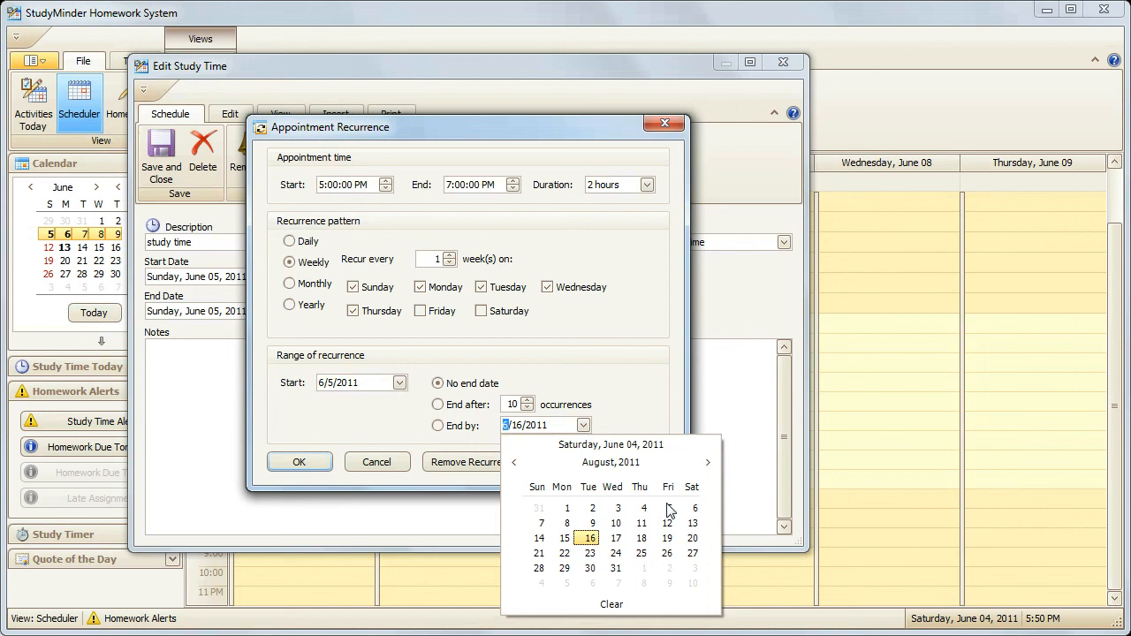
click(592, 509)
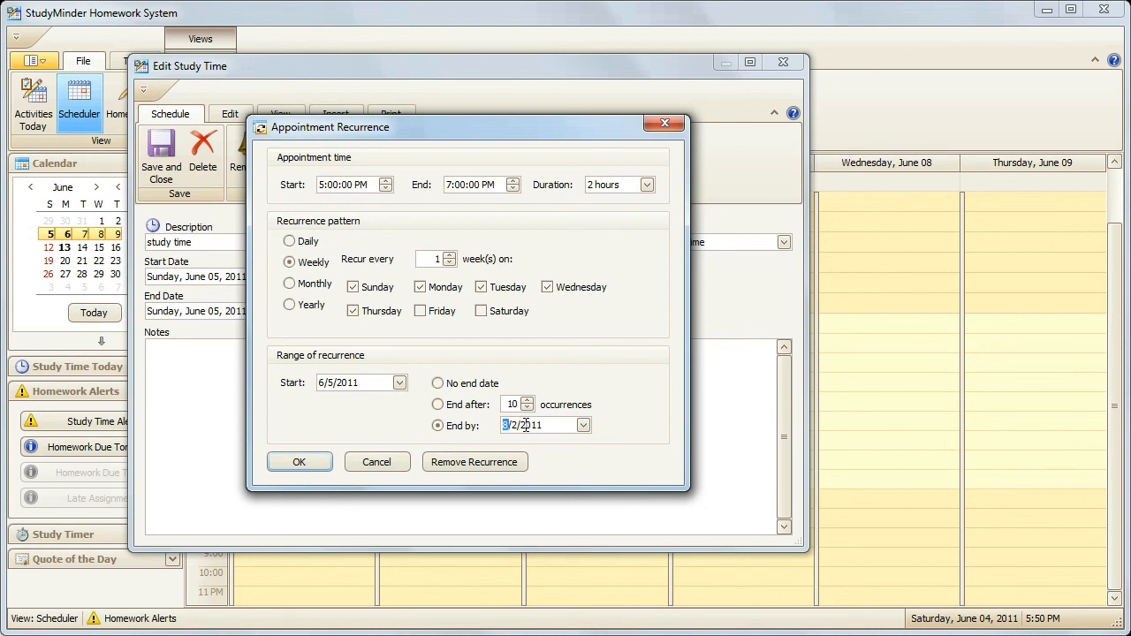
click(299, 462)
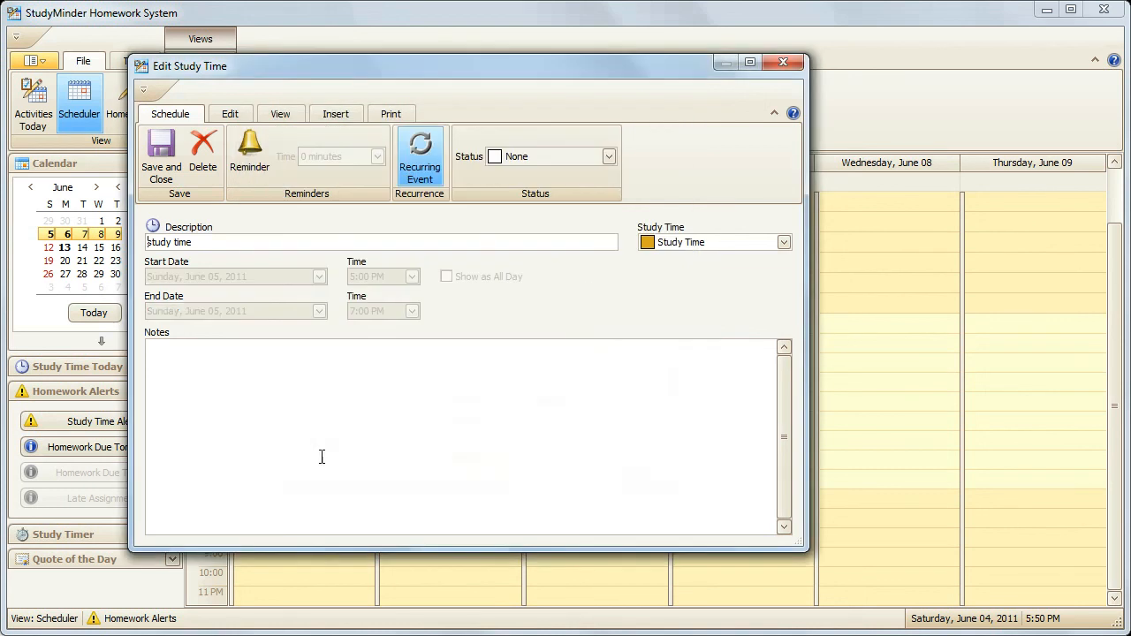
click(156, 168)
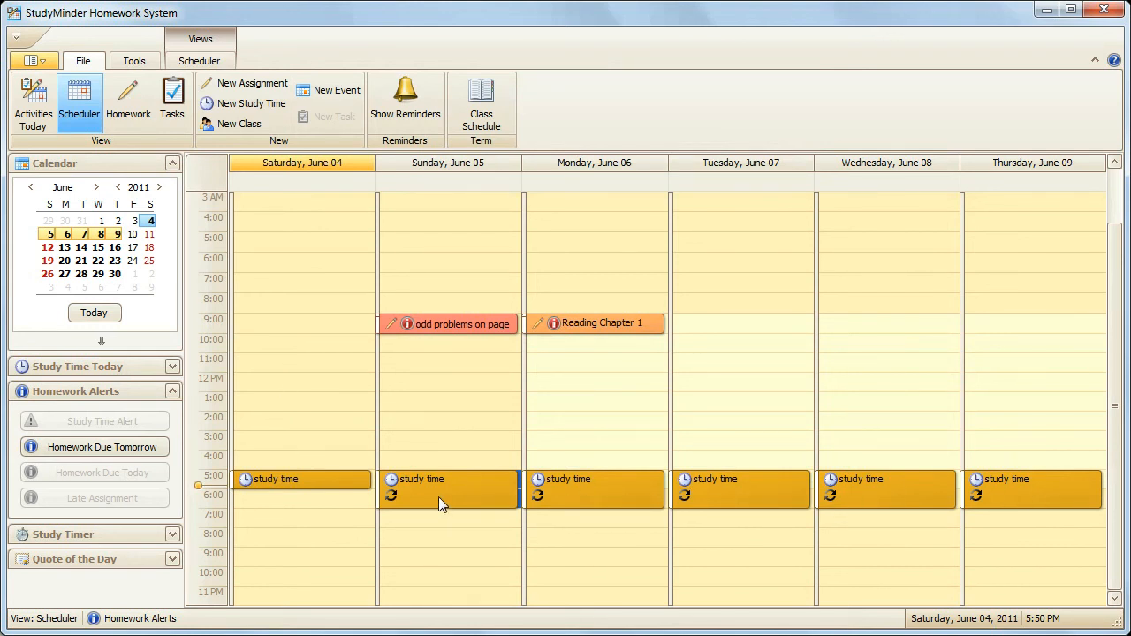
Step: Review the recurrence settings of the study session on Monday, June 6, and close it without changes
double_click(591, 487)
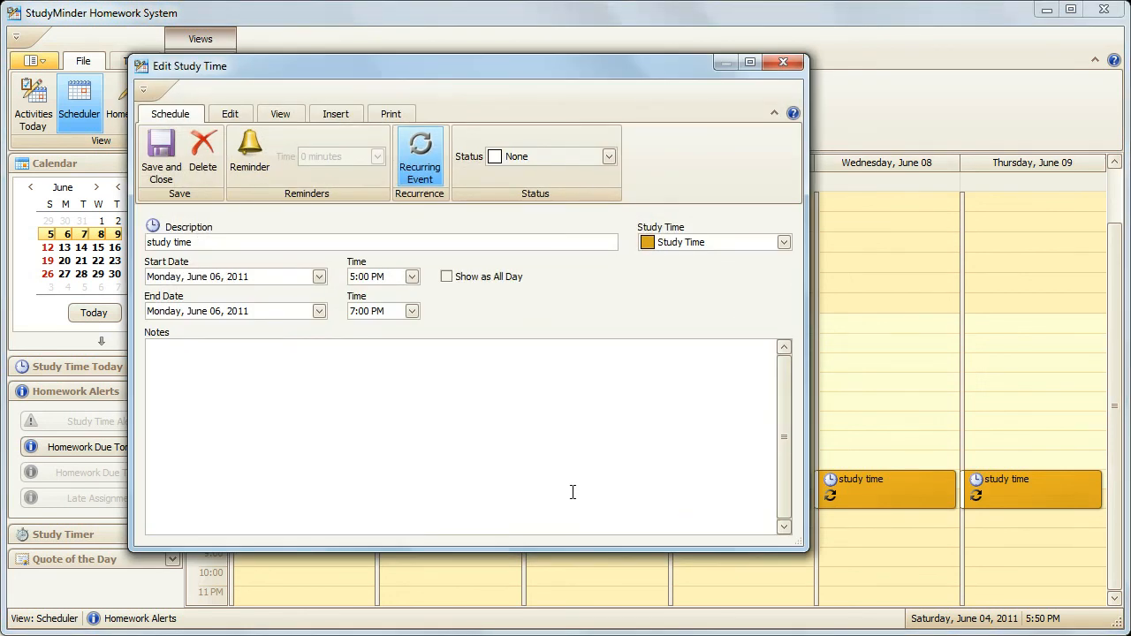
click(421, 159)
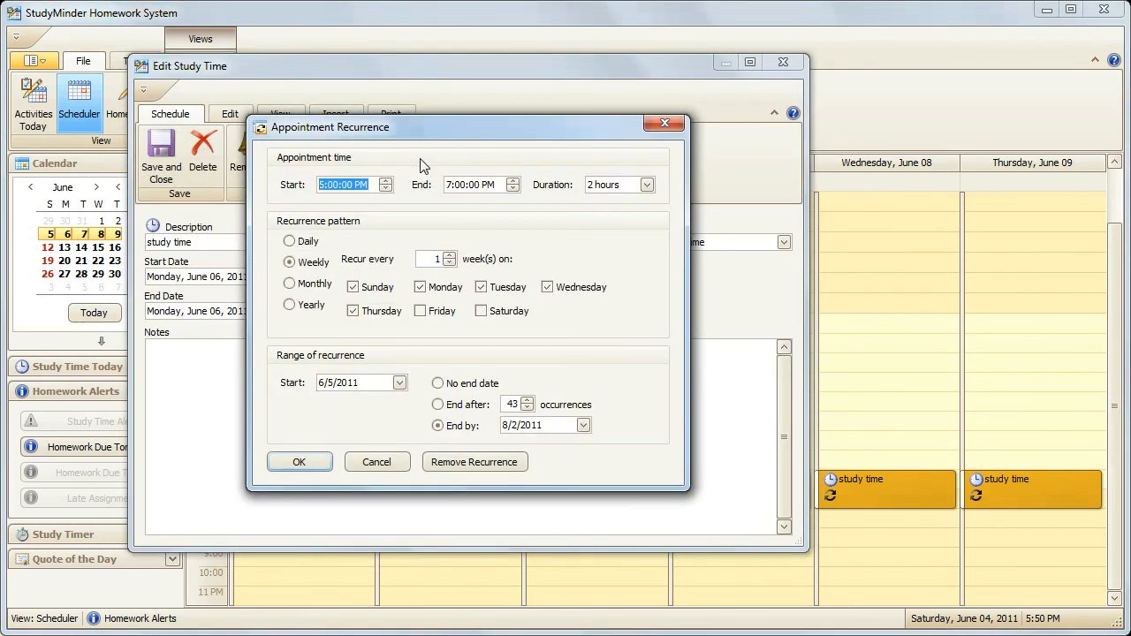
click(382, 464)
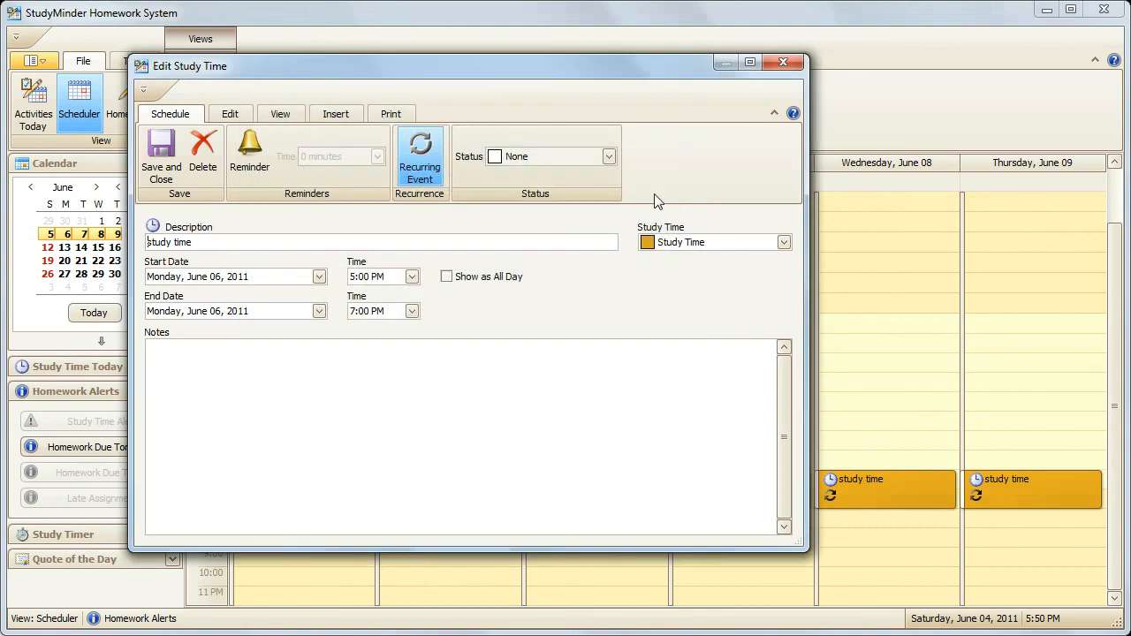
click(781, 62)
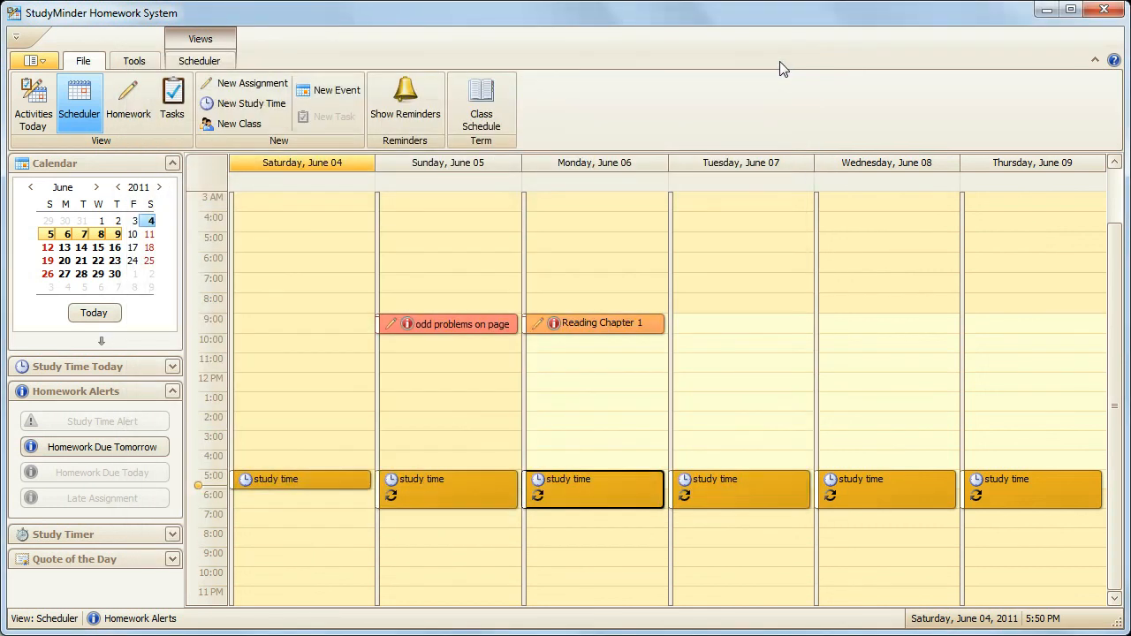